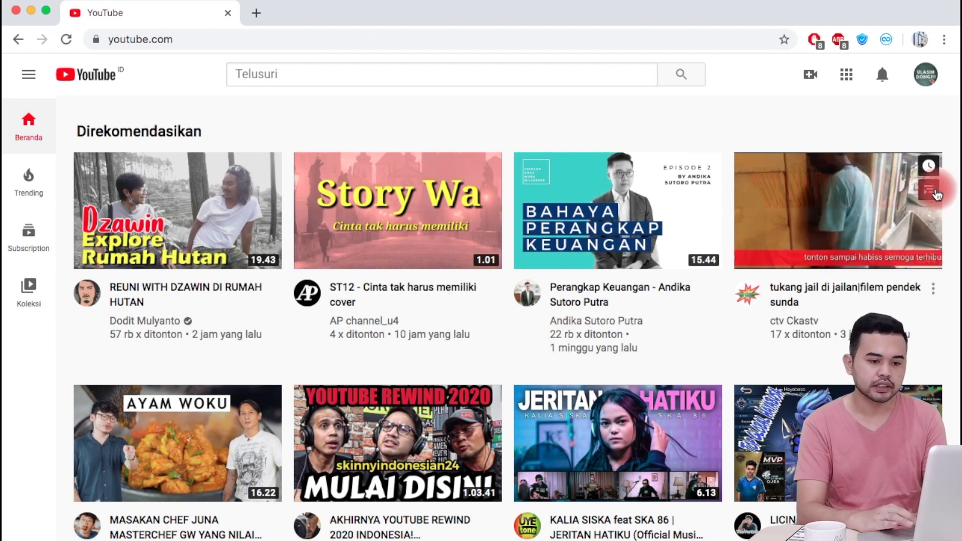
- Open the Ulasin Dong channel page and go to its YouTube Studio dashboard
left_click(934, 79)
left_click(803, 132)
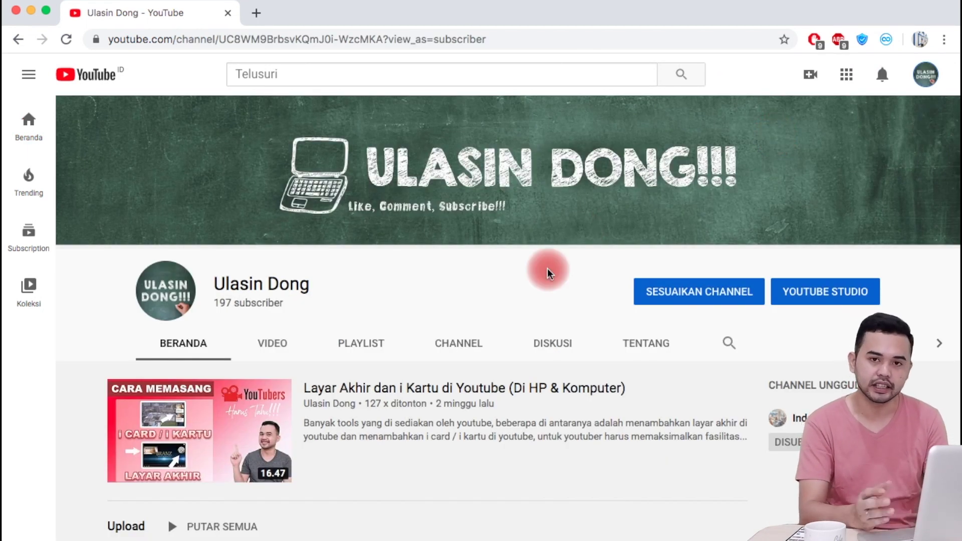
scroll(547, 270, "down", 3)
left_click(822, 221)
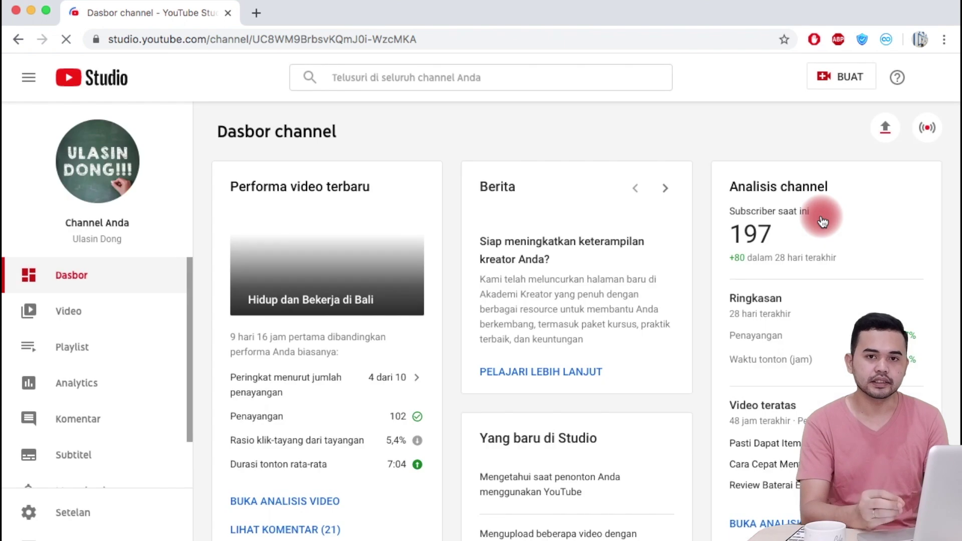
scroll(558, 158, "down", 2)
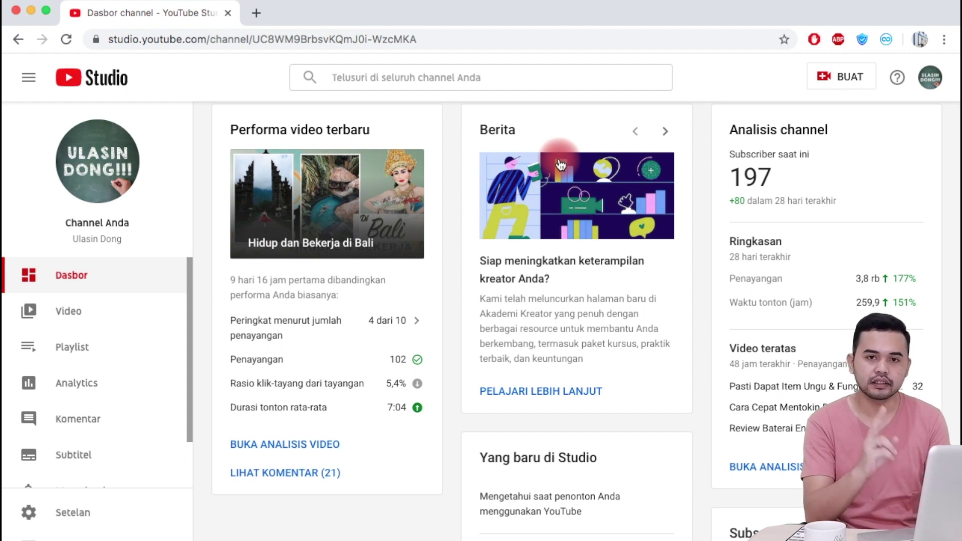
- Open the basic info of the channel in the Studio settings
scroll(110, 288, "down", 2)
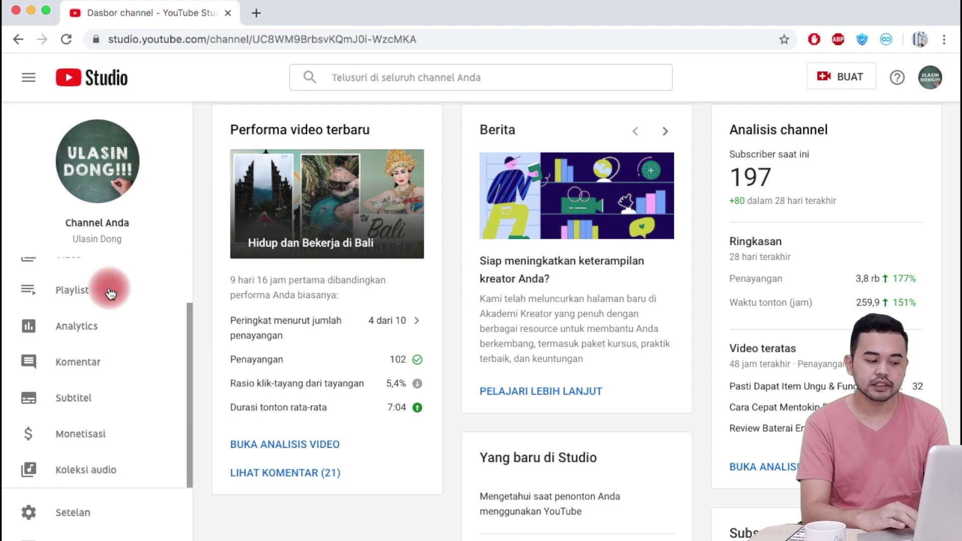
left_click(79, 507)
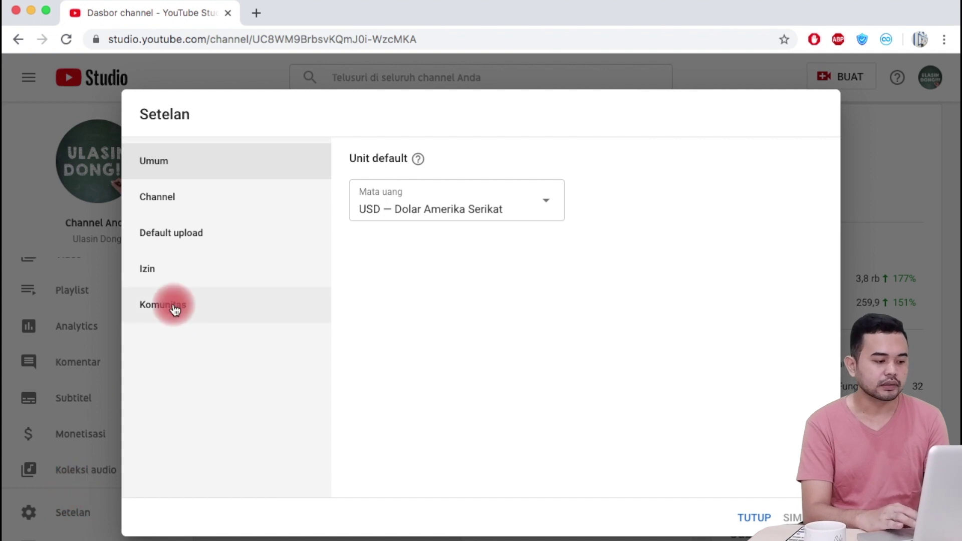
left_click(183, 206)
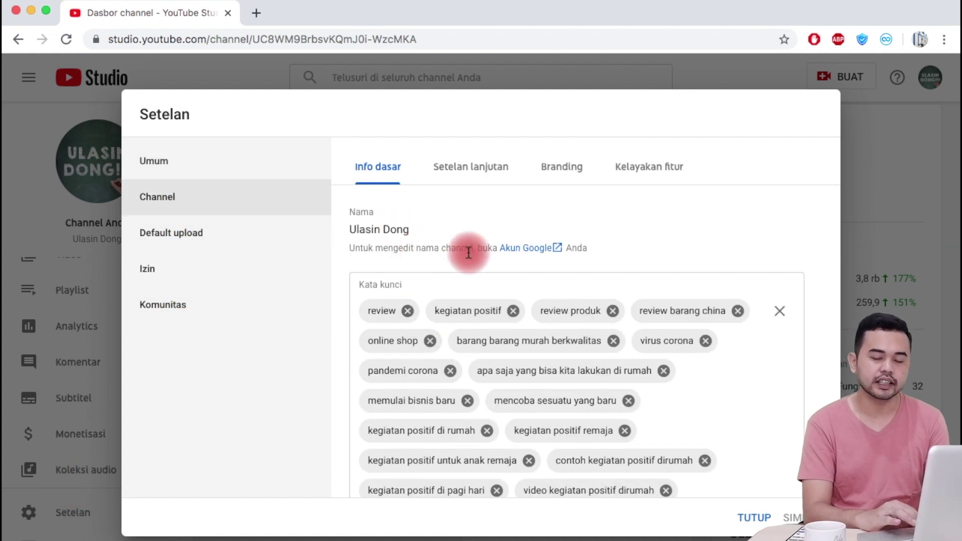
- Examine the whole list of channel keywords and the country setting, and close the settings without changes
scroll(468, 253, "down", 3)
scroll(470, 257, "up", 2)
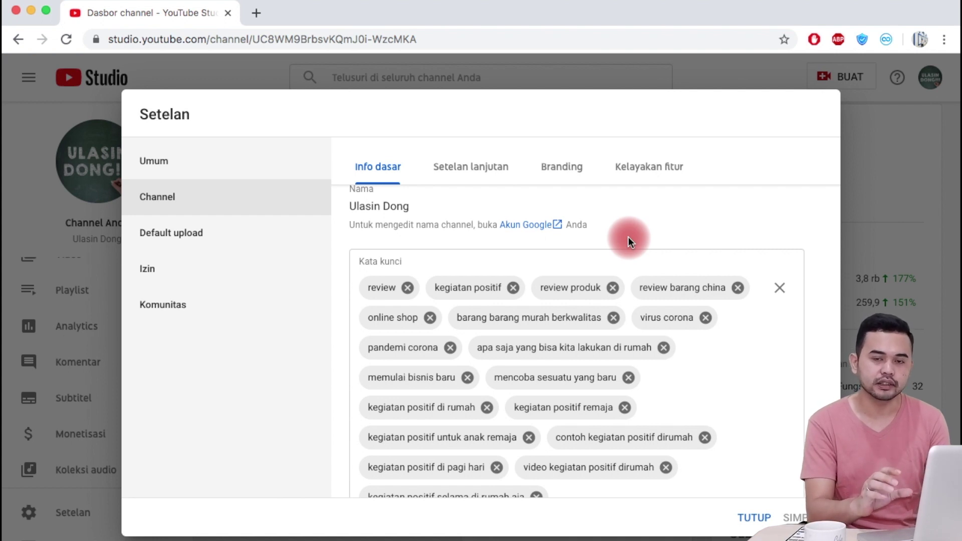
scroll(631, 393, "down", 5)
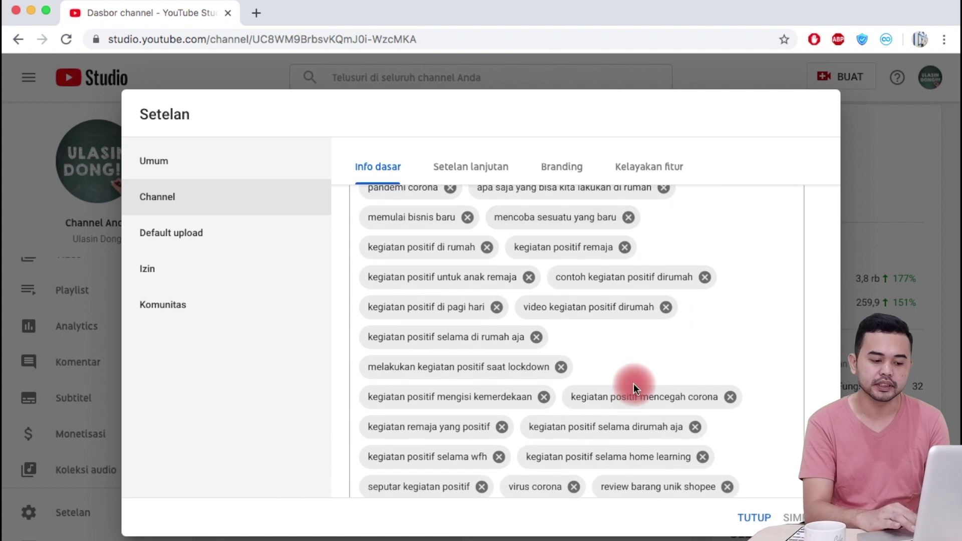
scroll(633, 384, "down", 6)
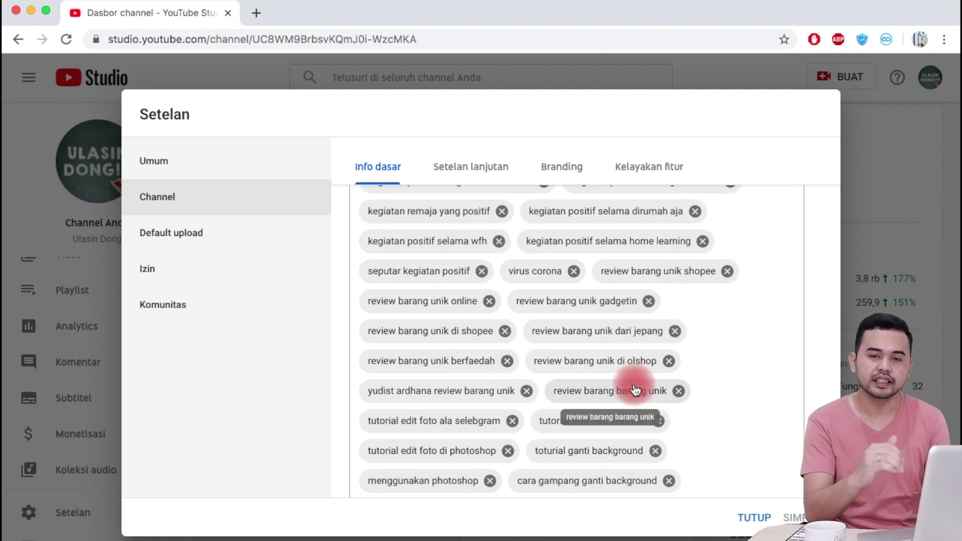
scroll(635, 390, "down", 3)
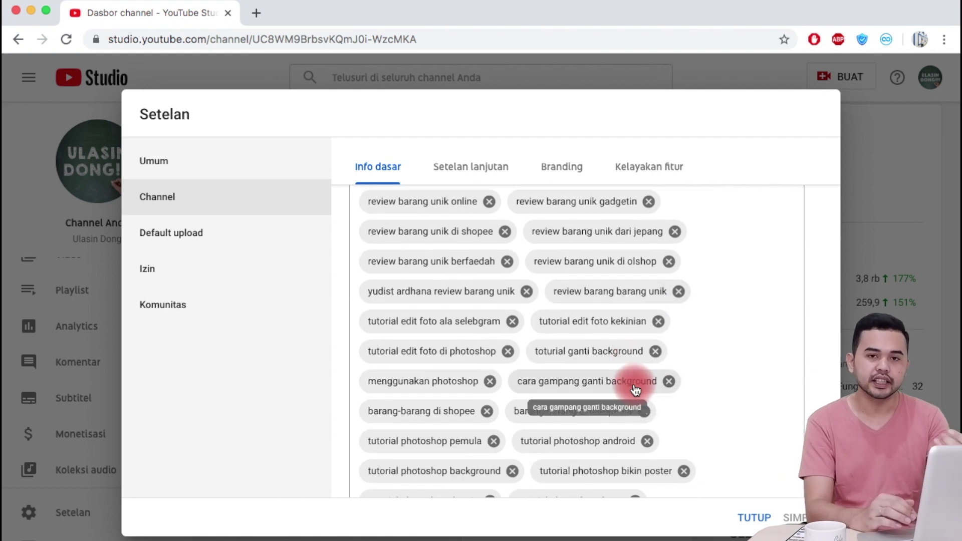
scroll(635, 390, "down", 2)
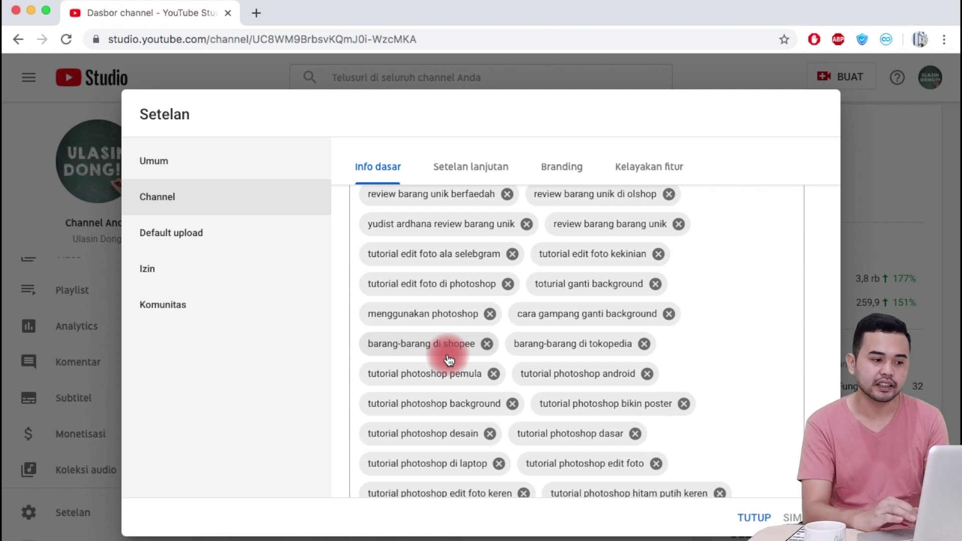
scroll(449, 354, "down", 3)
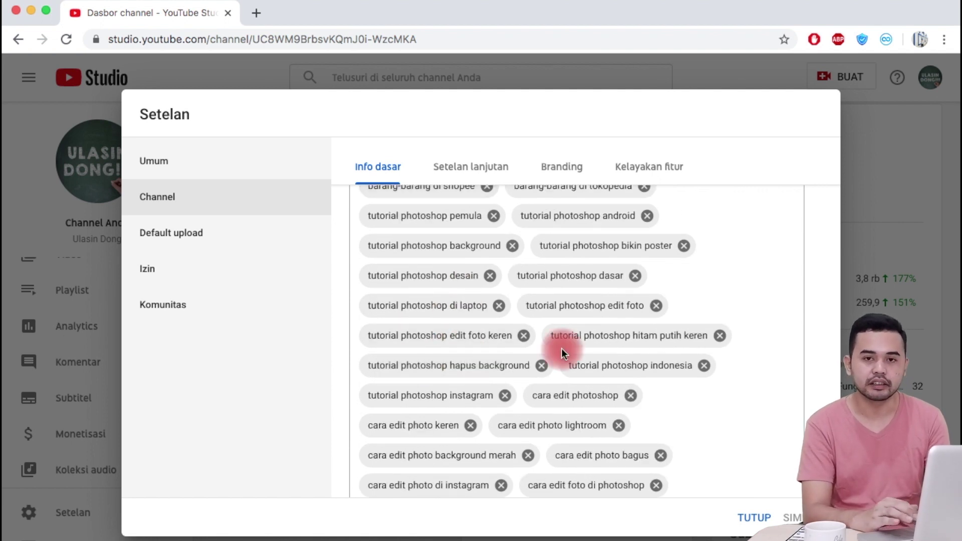
scroll(561, 348, "down", 2)
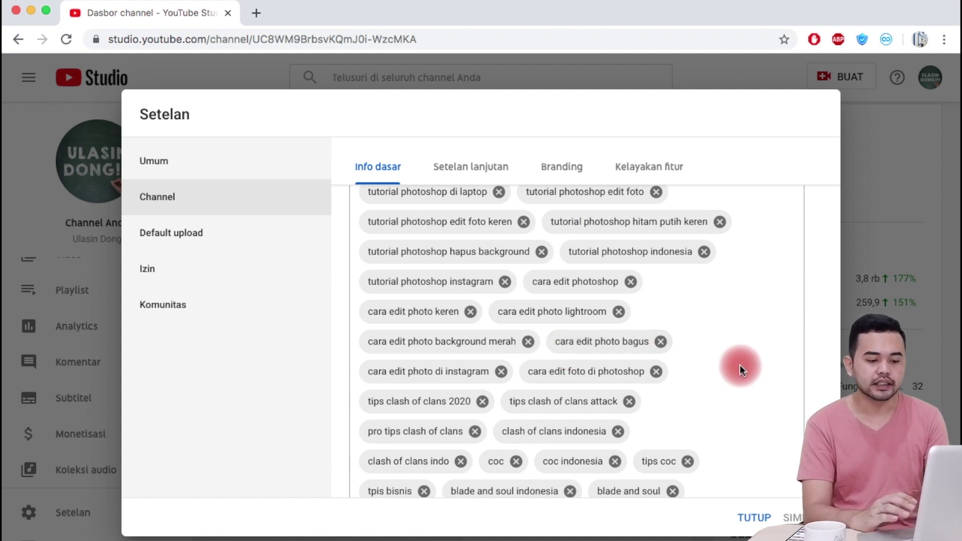
scroll(740, 364, "down", 2)
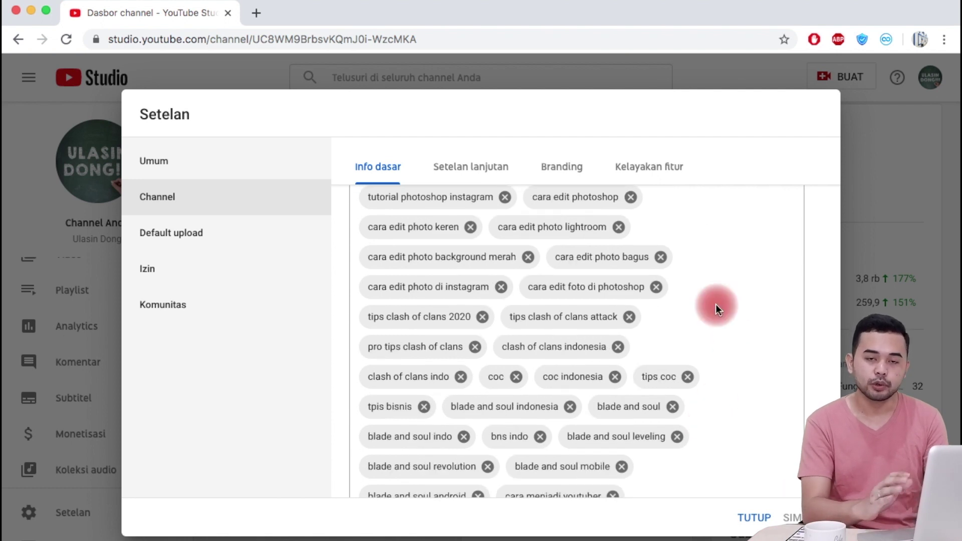
scroll(716, 305, "down", 5)
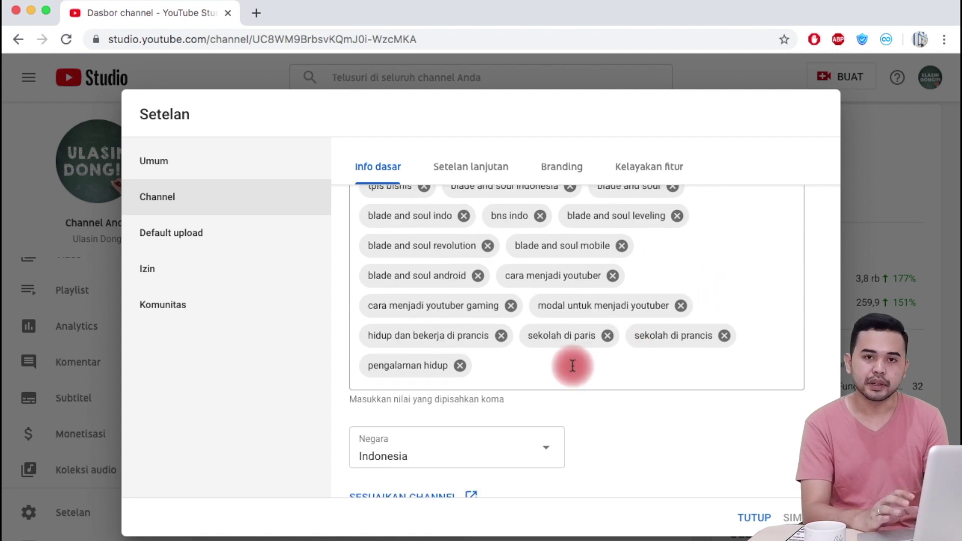
scroll(572, 366, "up", 5)
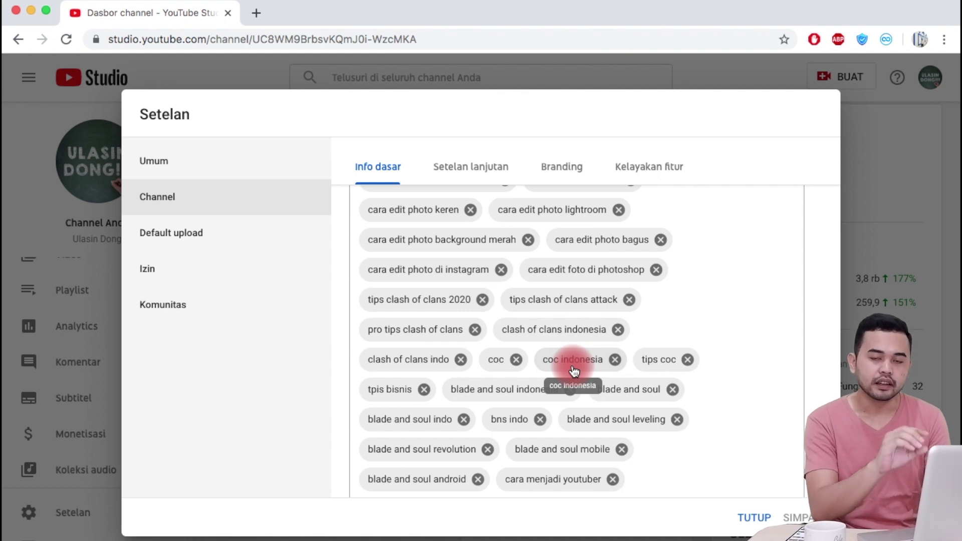
scroll(573, 371, "down", 5)
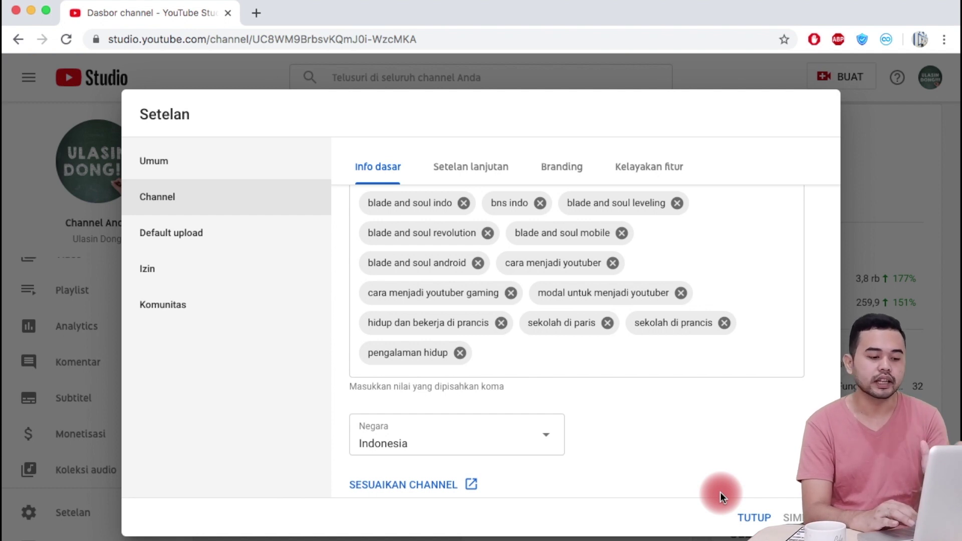
left_click(745, 522)
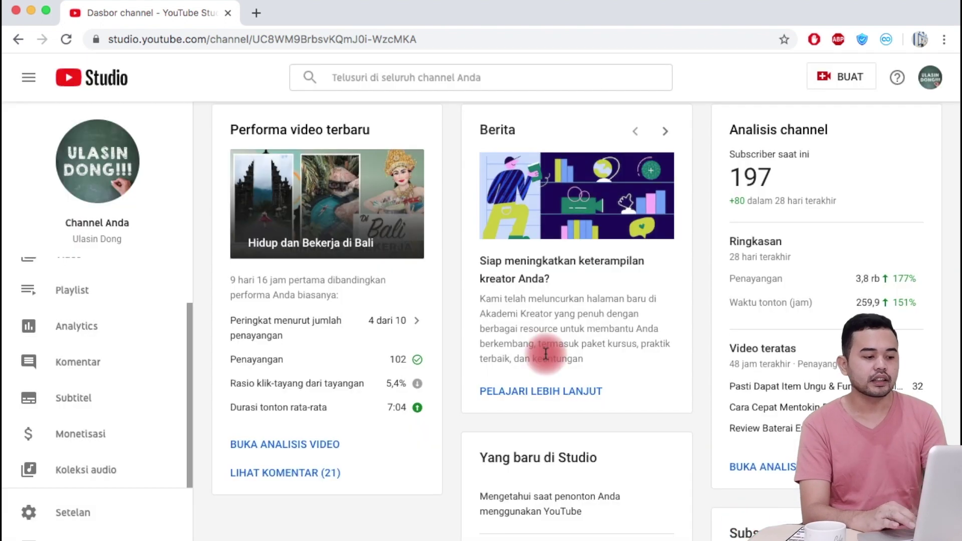
- Open the details of the 6 Jun 2020 Blade and Soul Revolution video and show its tags
scroll(91, 320, "up", 2)
left_click(76, 320)
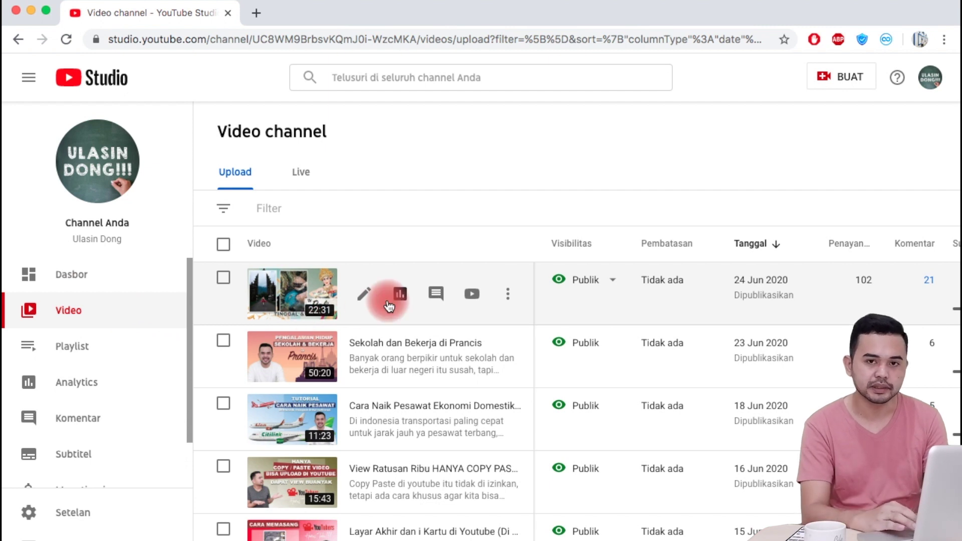
scroll(389, 306, "down", 6)
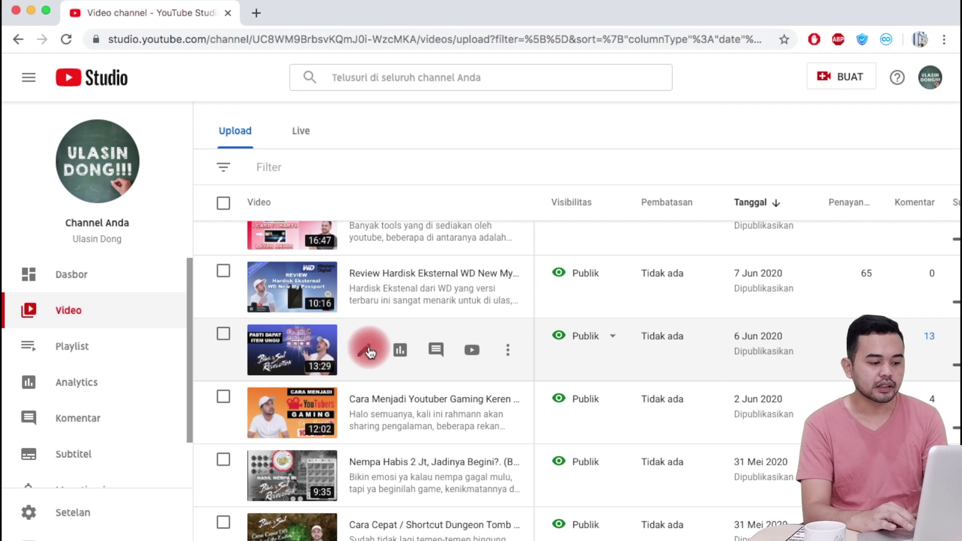
left_click(365, 346)
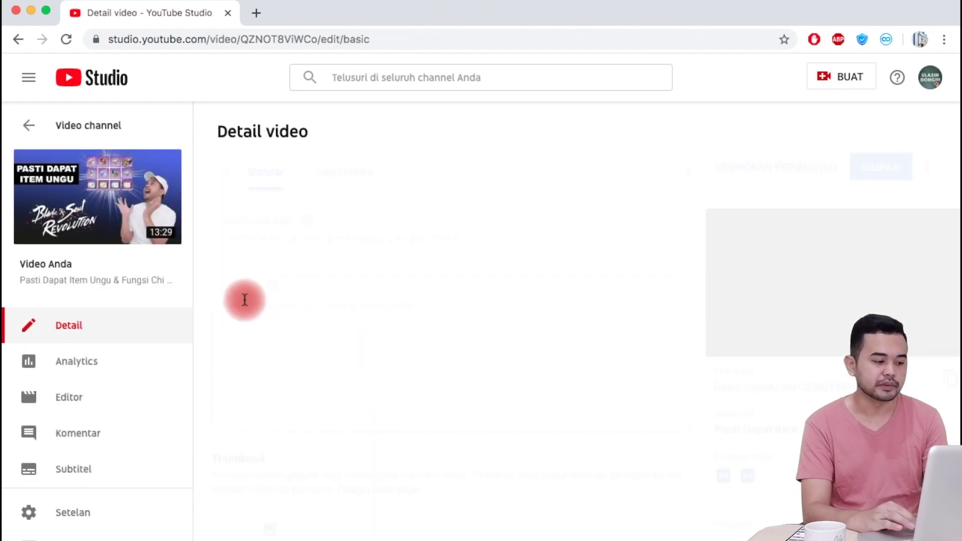
scroll(335, 299, "down", 12)
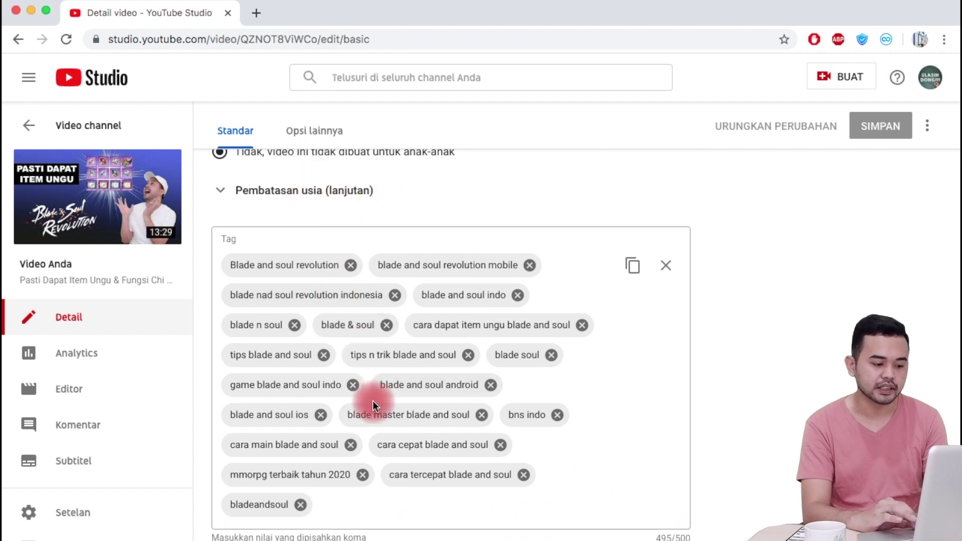
scroll(373, 401, "down", 1)
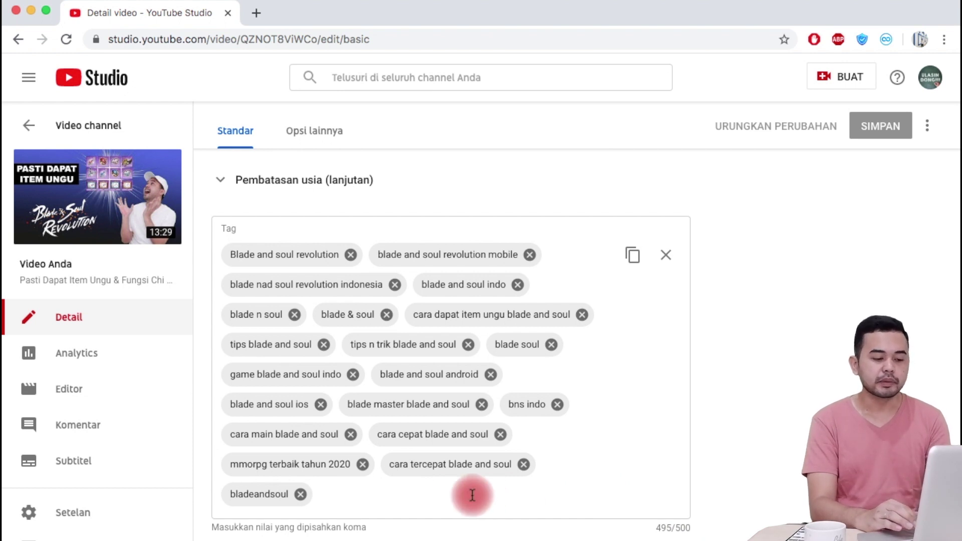
- Remove the video tags "bns indo", "blade and soul android", "blade and soul ios" and "blade soul"
left_click(379, 494)
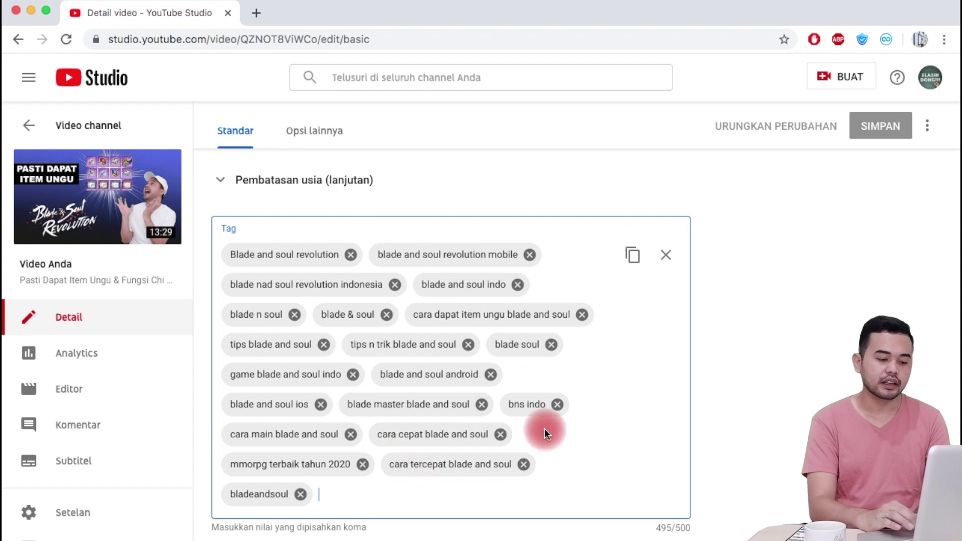
left_click(555, 405)
left_click(491, 375)
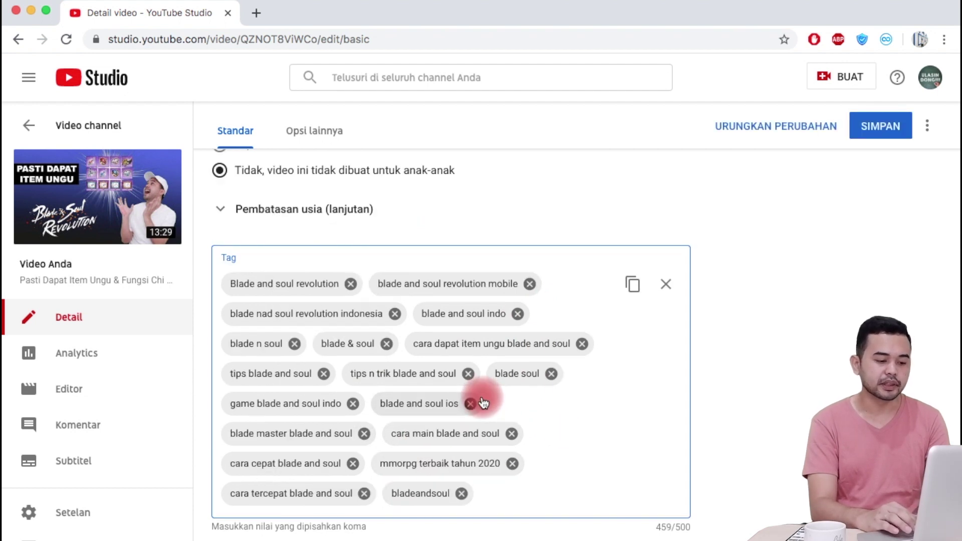
left_click(480, 404)
left_click(551, 374)
- Add "blade and soul" as a video tag and remove that tag again
left_click(397, 505)
type("blad")
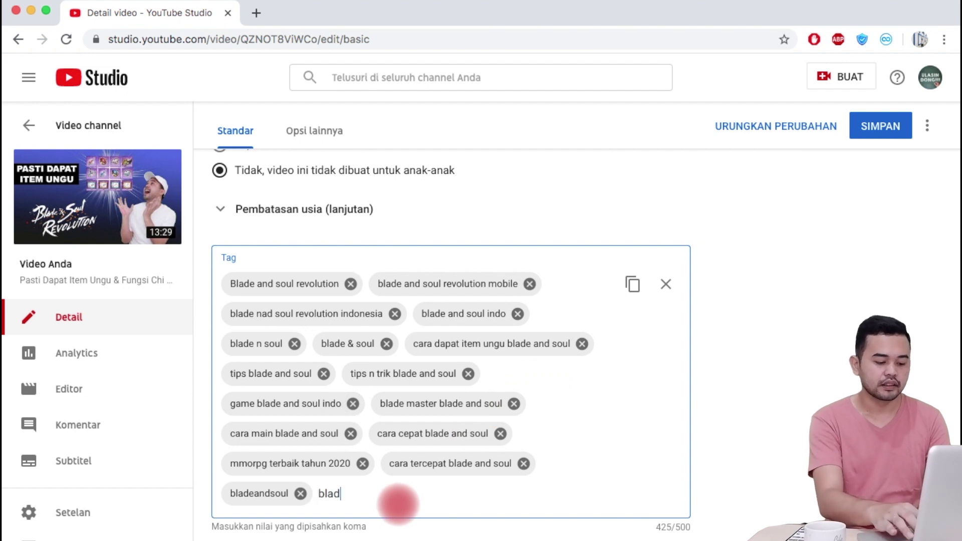
type("e and soul,")
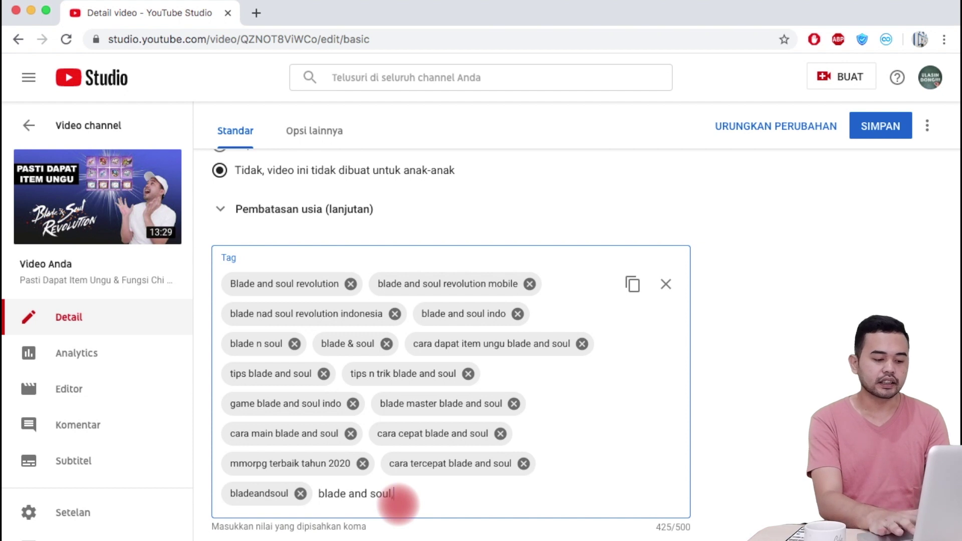
key("Return")
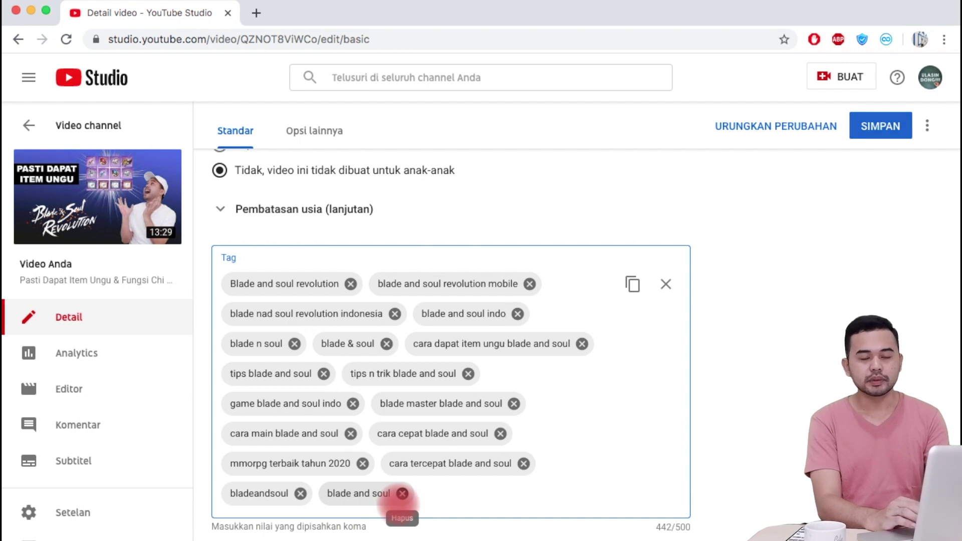
left_click(402, 494)
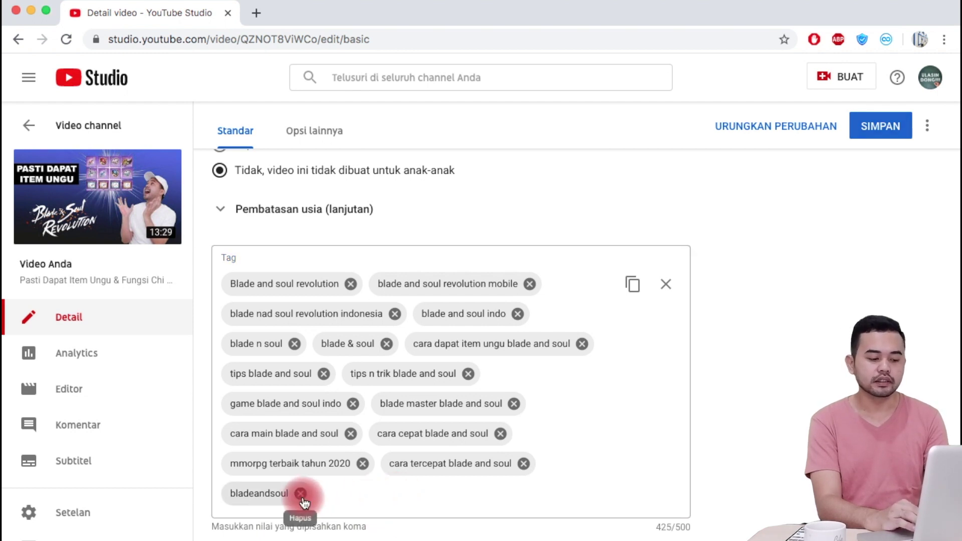
- Remove the video tags "bladeandsoul", "mmorpg terbaik tahun 2020", "cara main blade and soul" and "game blade and soul indo"
left_click(301, 494)
left_click(363, 493)
left_click(352, 464)
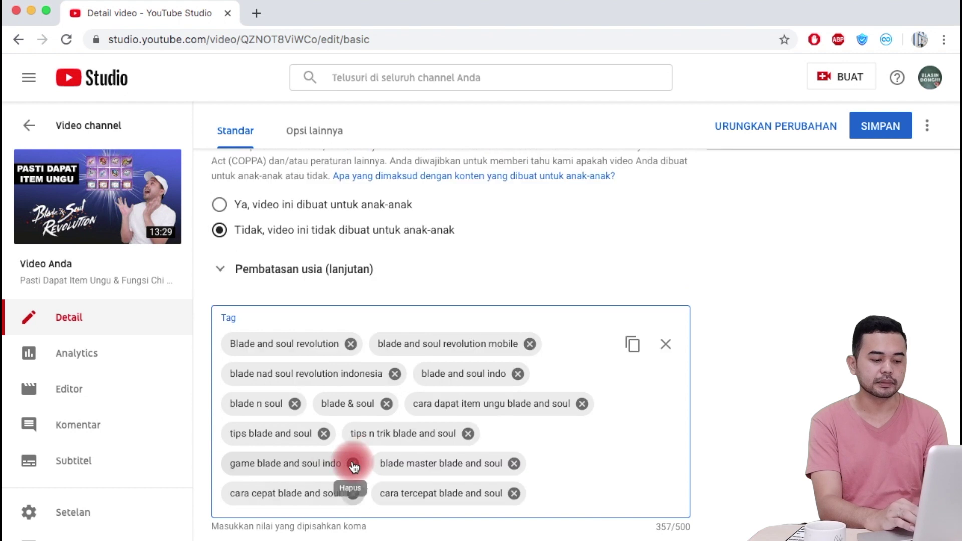
left_click(352, 464)
- Remove the tags "tips n trik blade and soul", "blade master blade and soul", "cara cepat blade and soul" and "cara tercepat blade and soul"
left_click(467, 435)
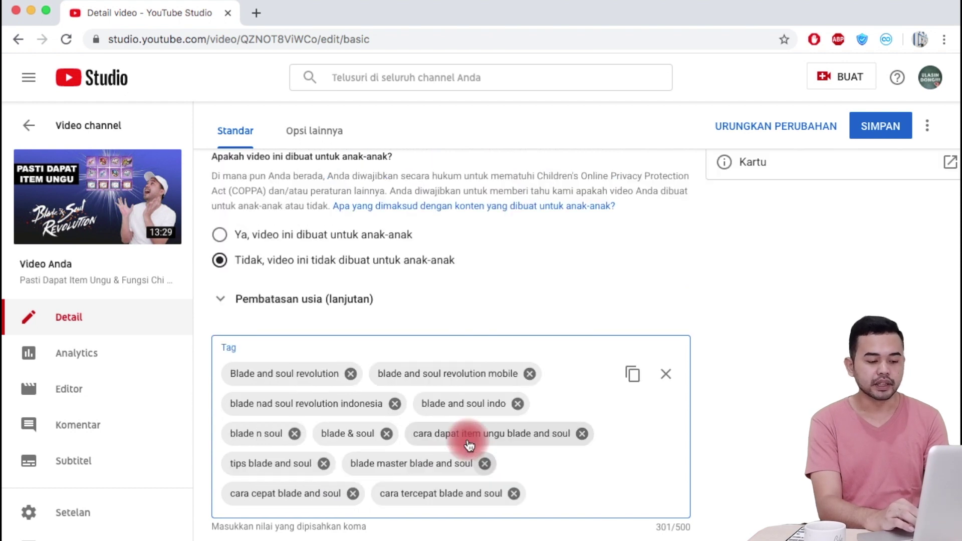
left_click(484, 463)
left_click(473, 464)
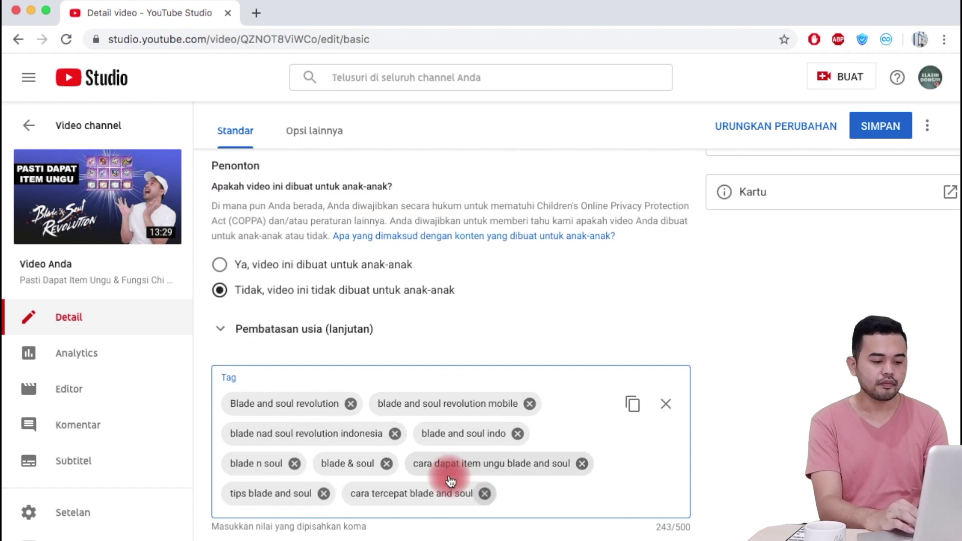
left_click(485, 493)
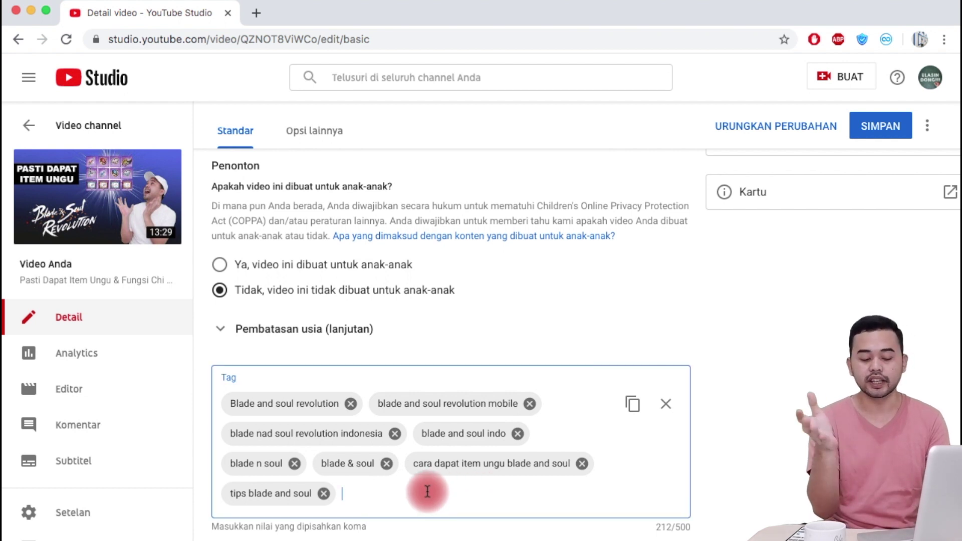
- Add "pisang goreng" and "cara memasak goreng goreng" as tags of the video
type("pi")
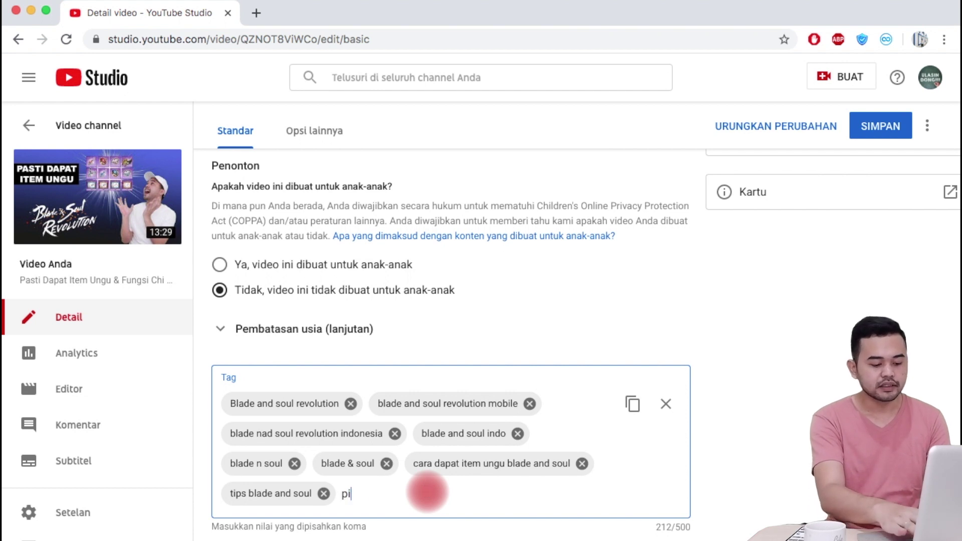
type("sang goreng")
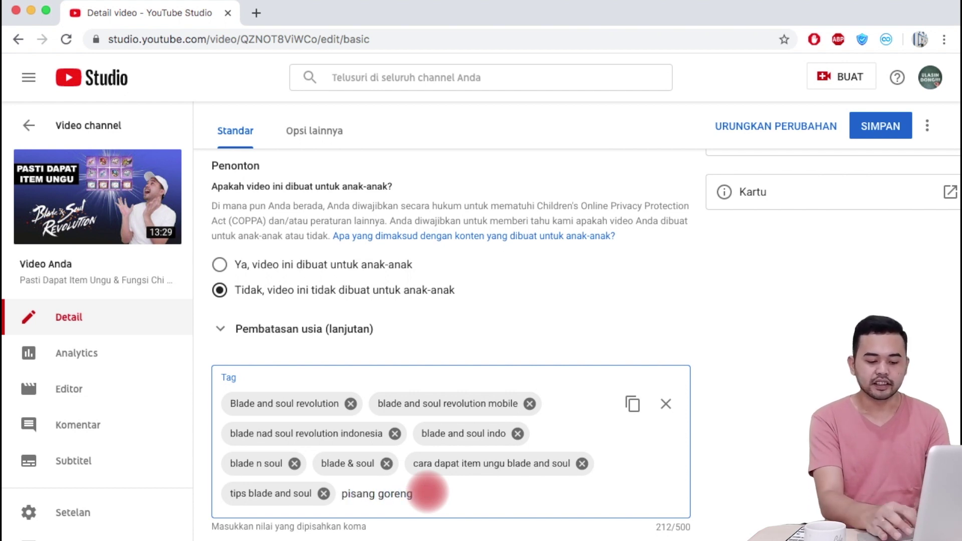
key("Return")
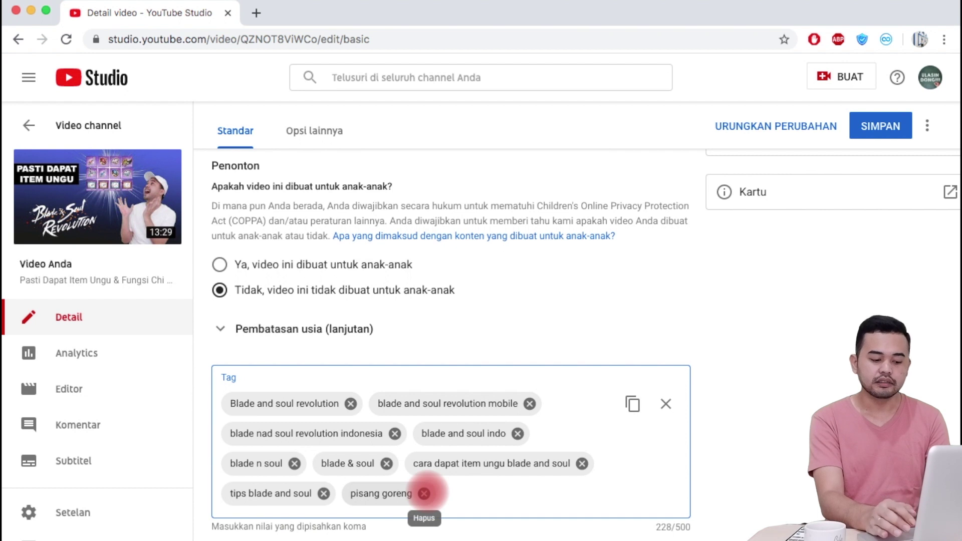
type("cara ")
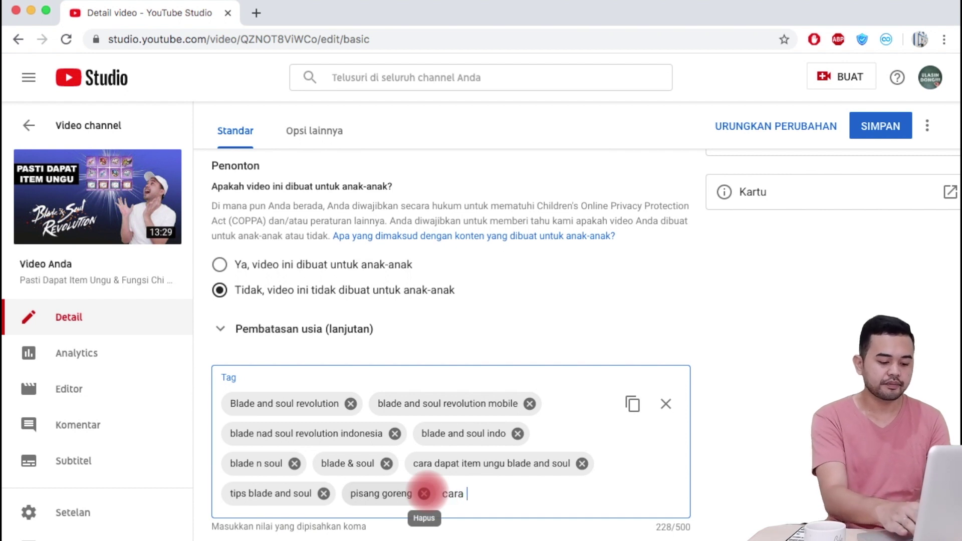
type("memasak goreng goreng")
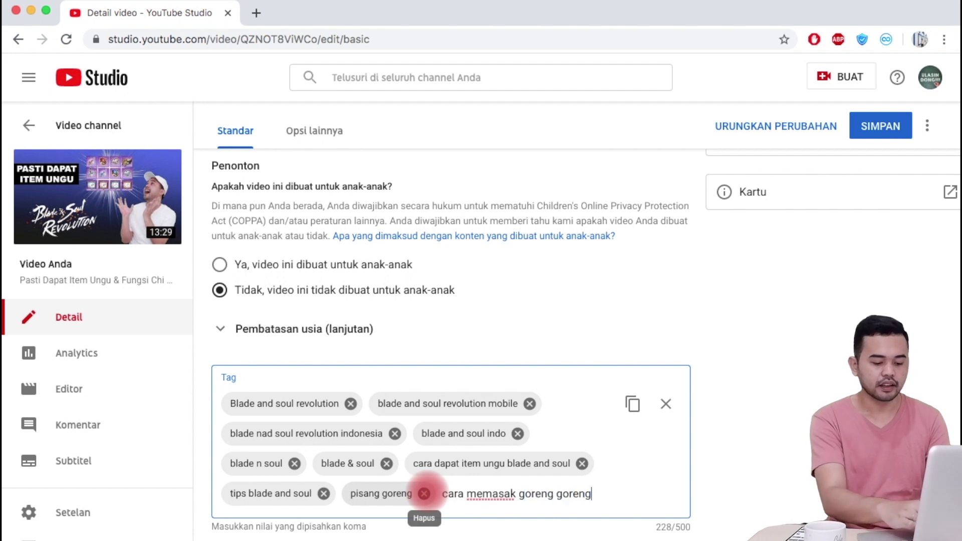
key("Return")
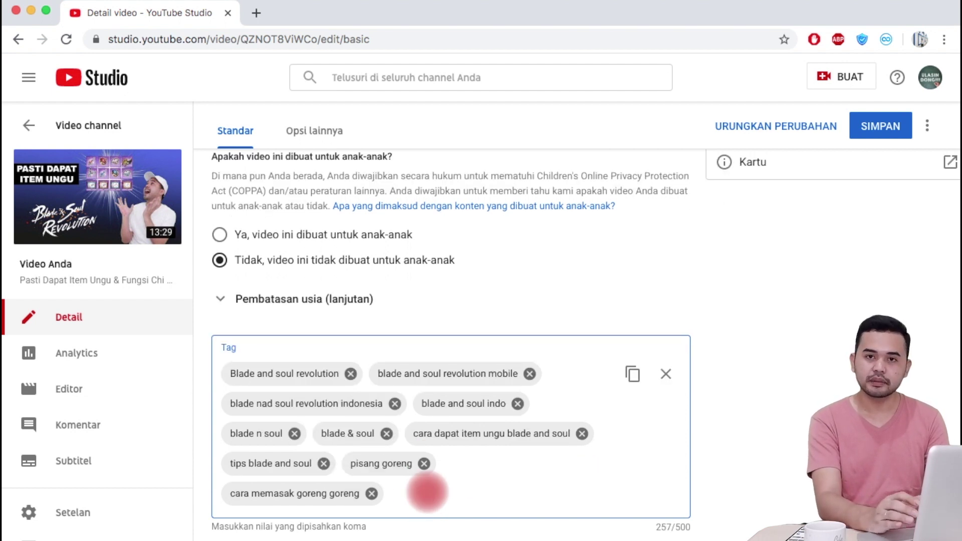
- Add the video tag "cara memasak pisan g goreng coklat"
type("cara mema")
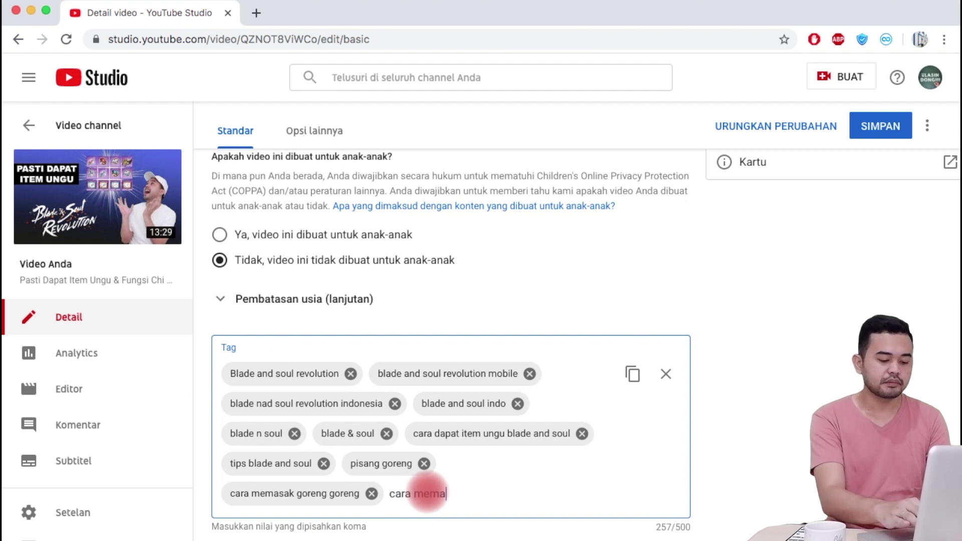
type("sak pisan ")
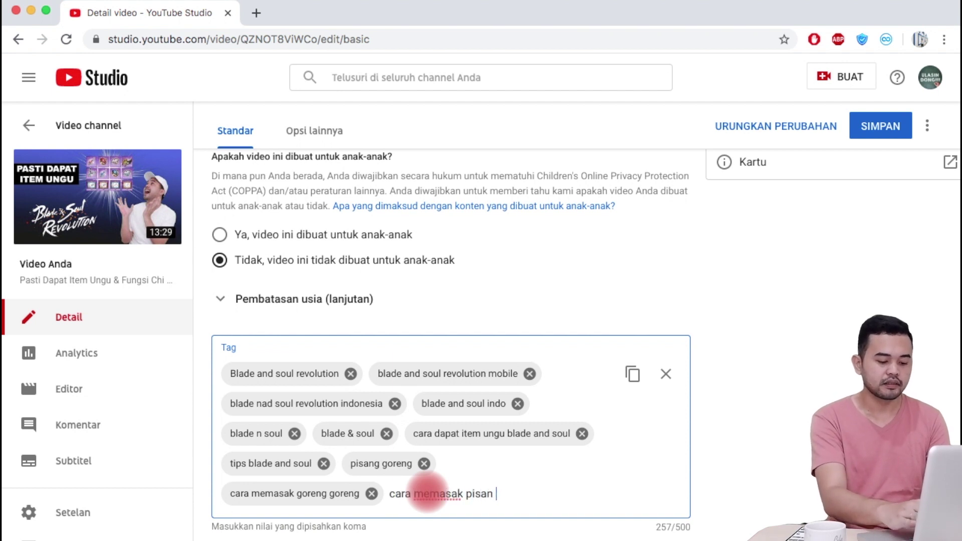
type("g goreng ")
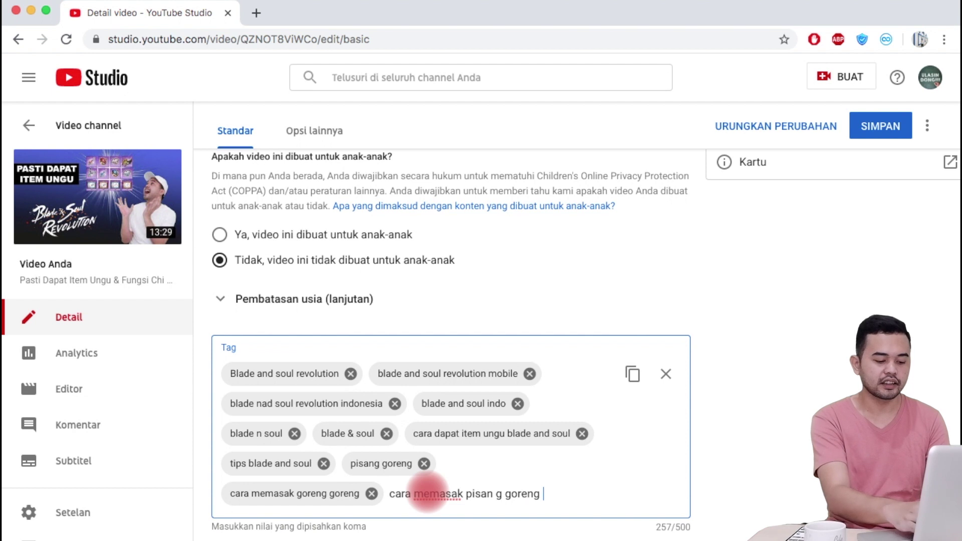
type("coklar")
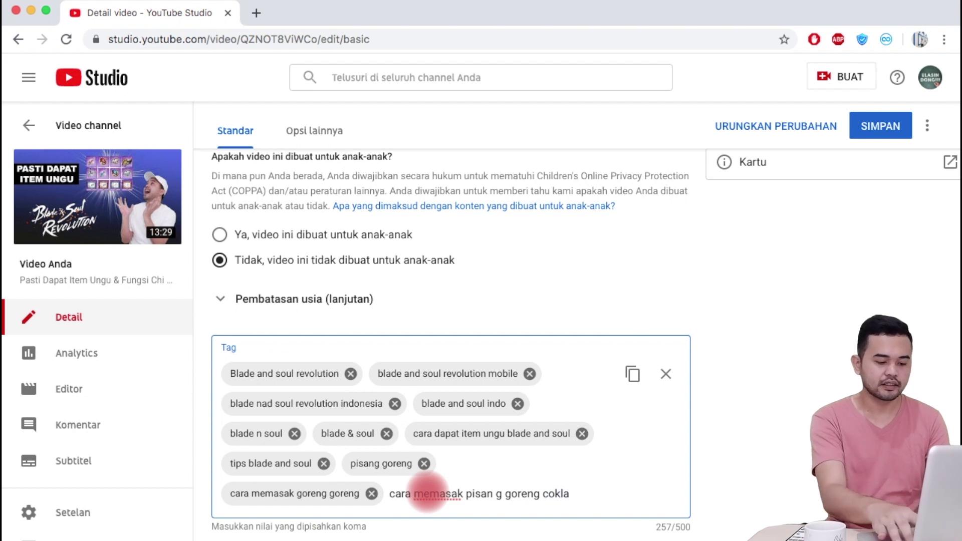
key("Return")
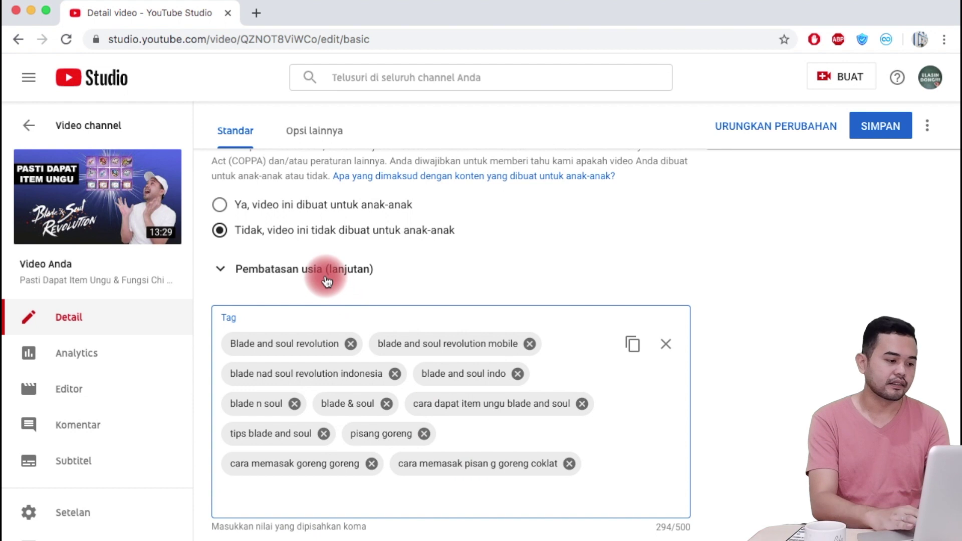
- Open YouTube in a new browser tab and bring up its search suggestions for "pisang goreng"
right_click(118, 79)
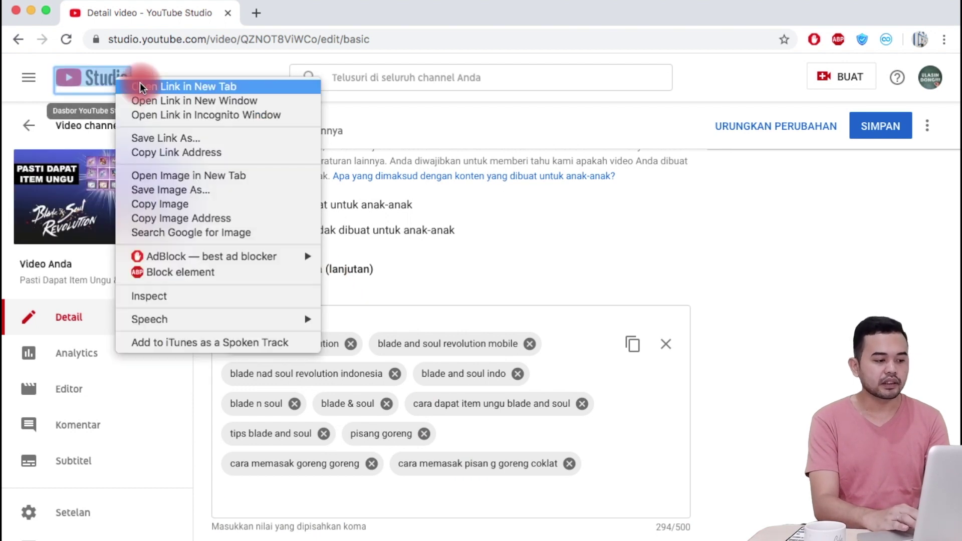
left_click(145, 84)
left_click(275, 19)
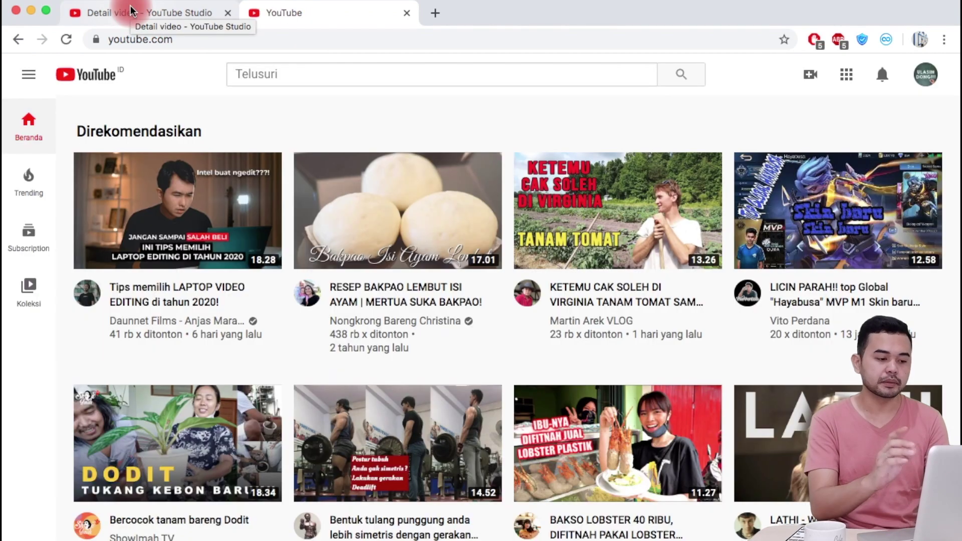
left_click(344, 78)
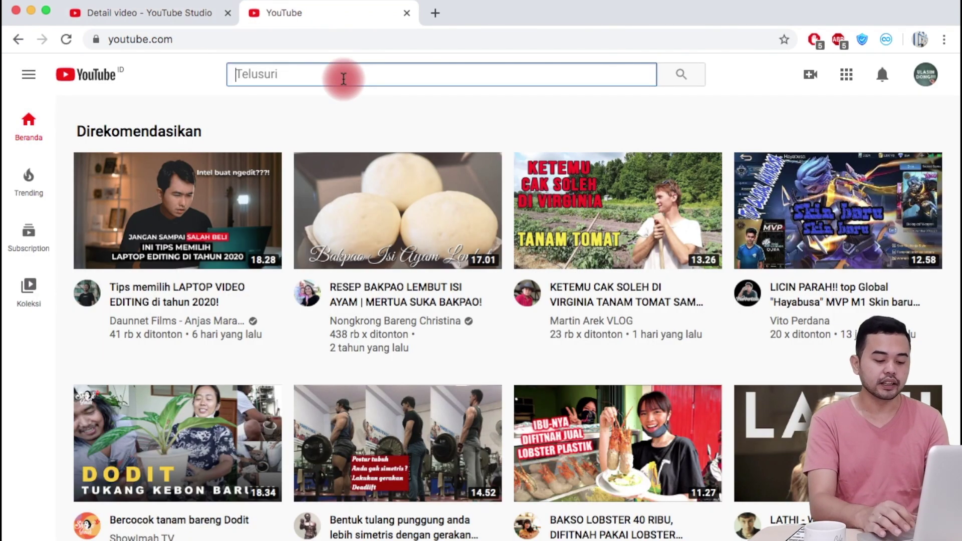
type("pisang g")
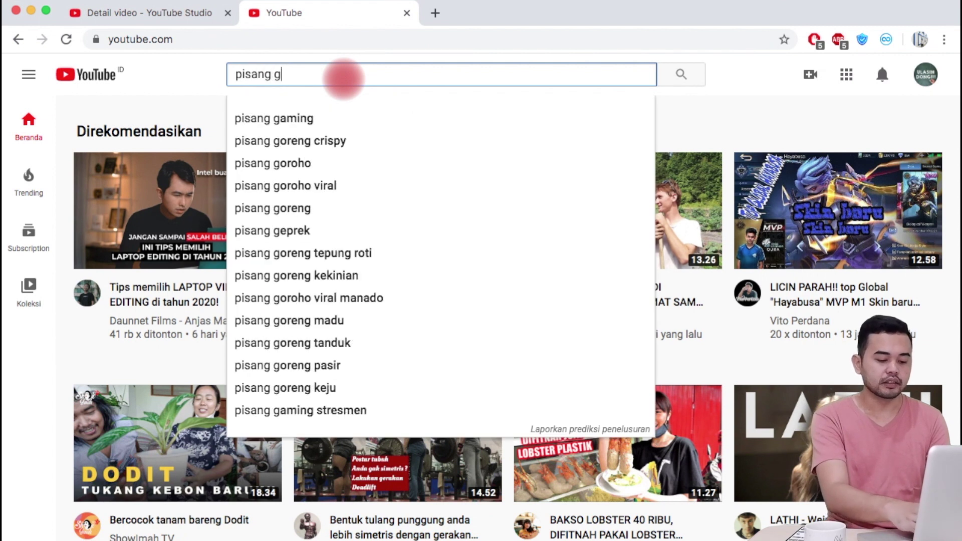
type("oreng")
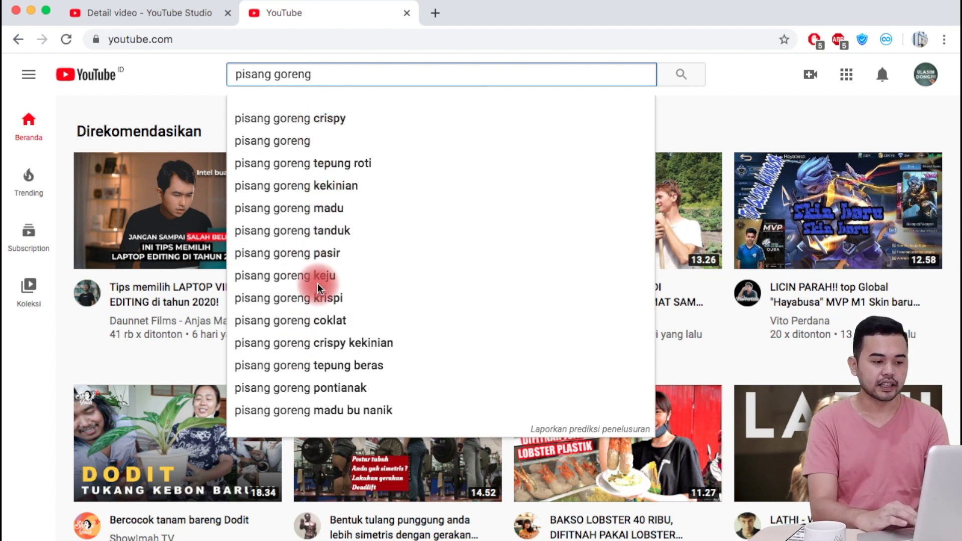
- Open Google in another browser tab, search for "pisang goreng" and look through the results around the video section
left_click(431, 13)
type("g")
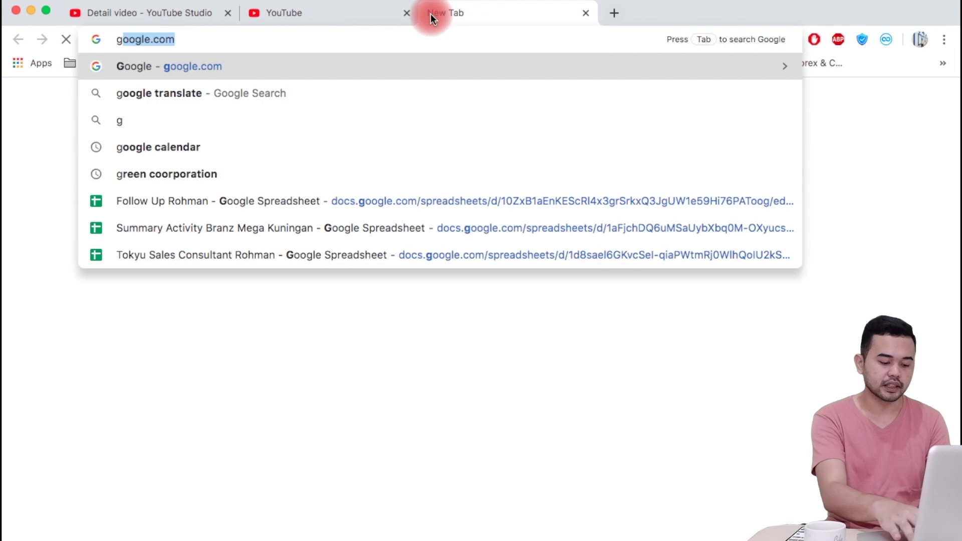
type("oogle")
key("Return")
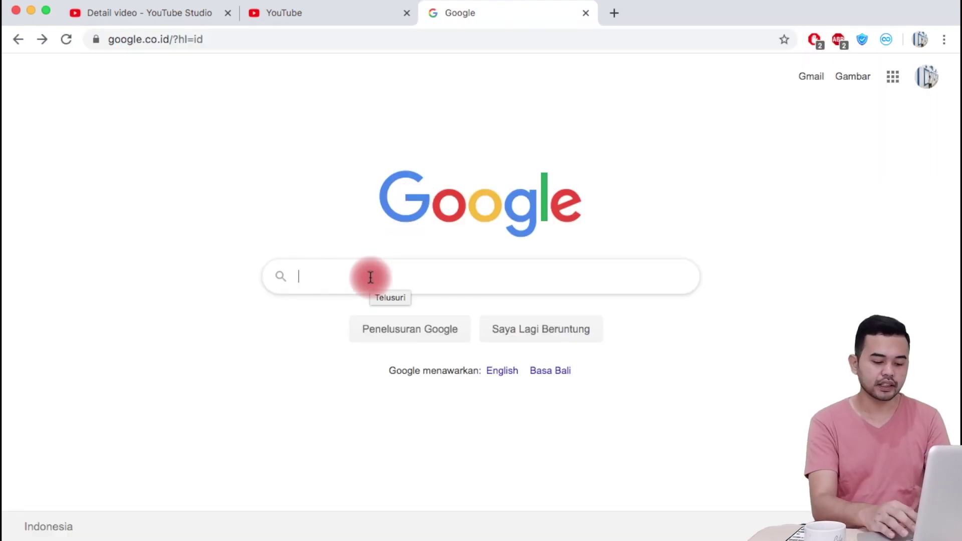
type("pisang goreng")
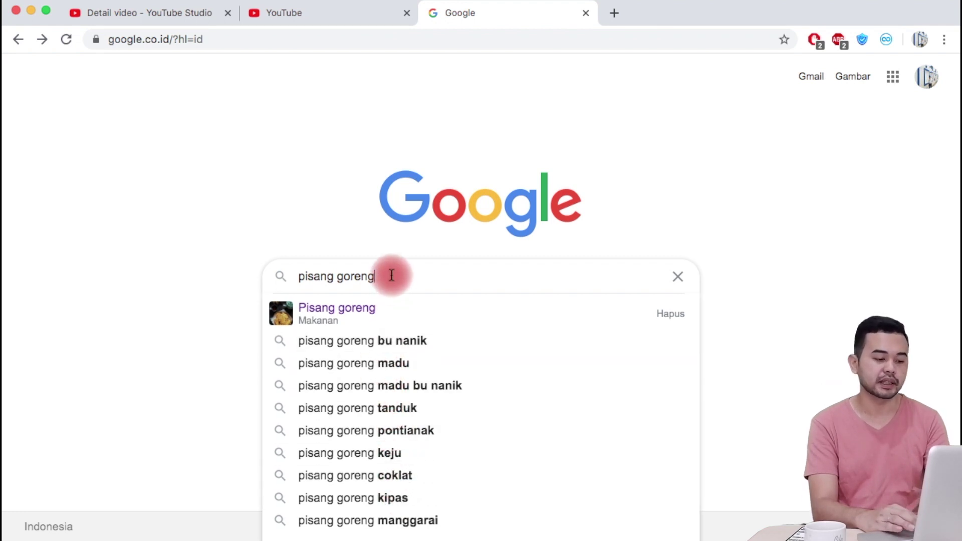
key("Return")
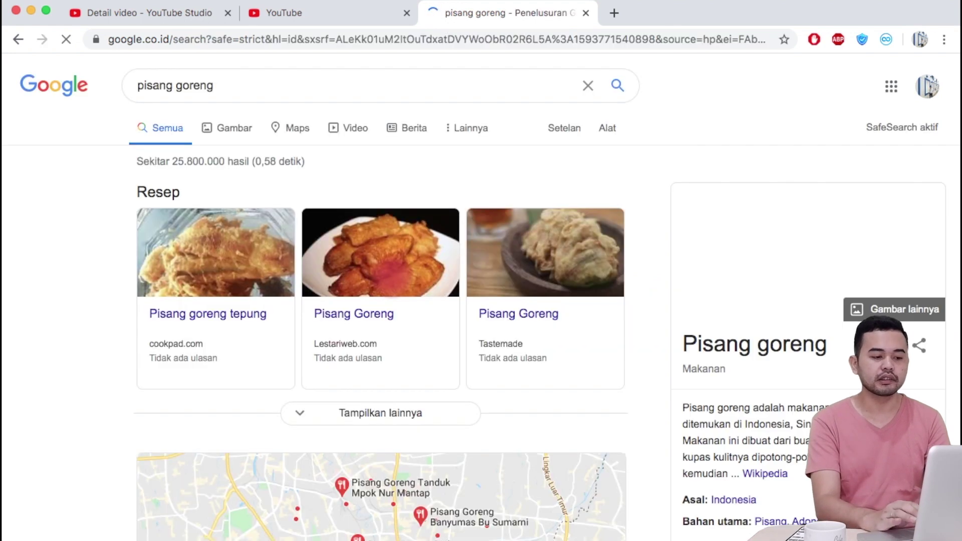
scroll(328, 346, "down", 20)
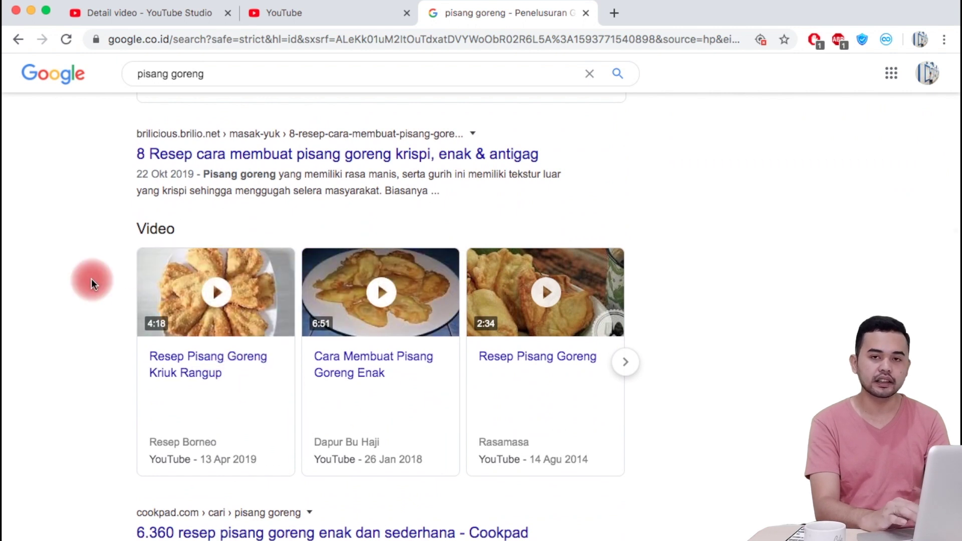
scroll(92, 279, "up", 3)
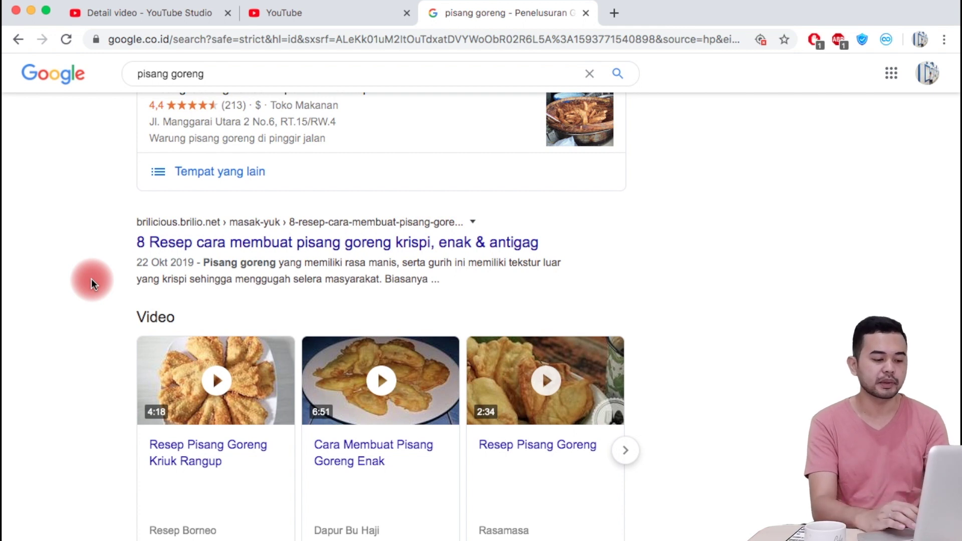
scroll(91, 278, "down", 2)
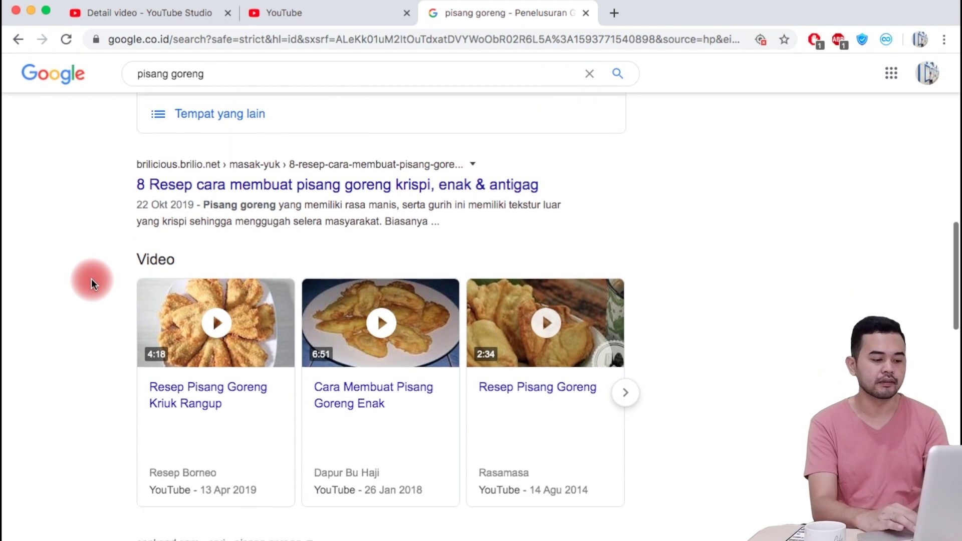
- Compare YouTube's search suggestions for "pisang goreng" with Google's suggestions and the tags entered on the video
left_click(339, 23)
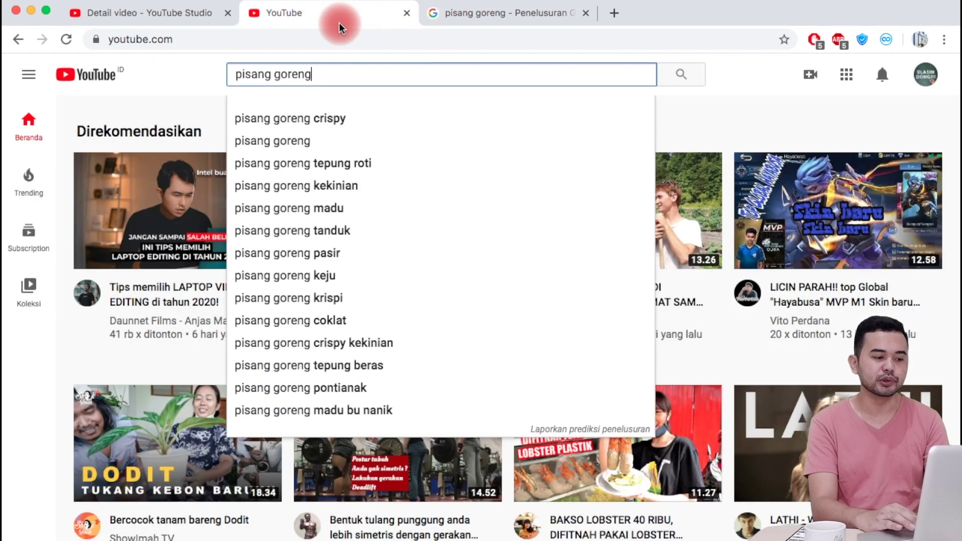
left_click(491, 13)
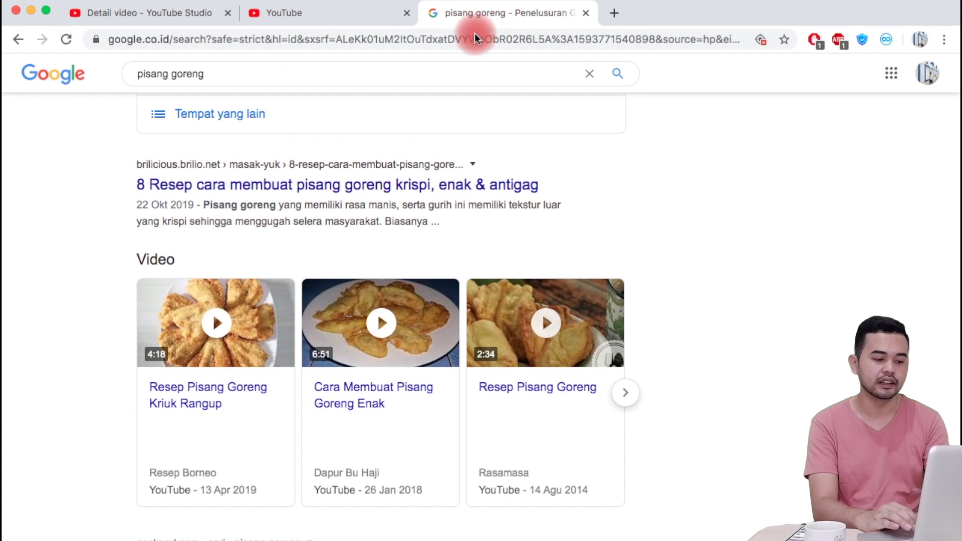
left_click(351, 14)
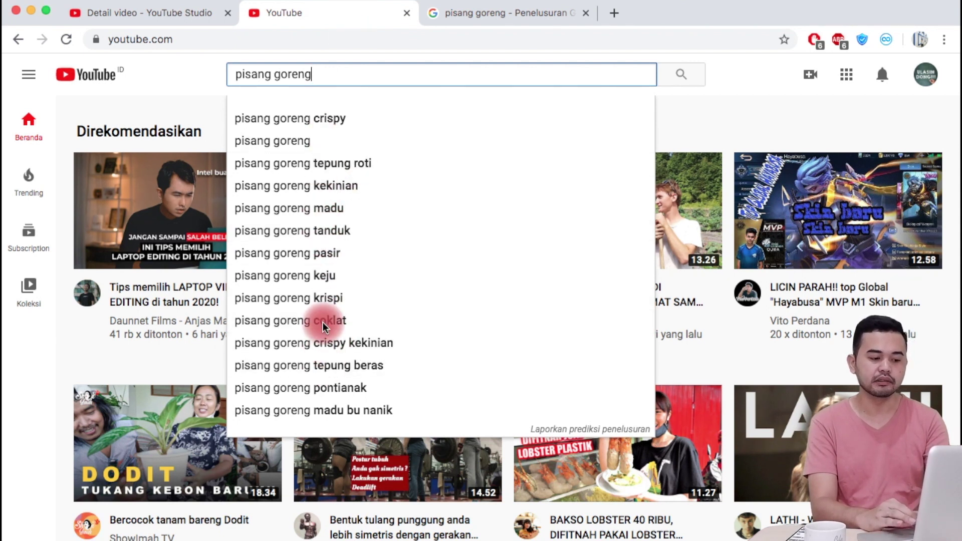
left_click(462, 16)
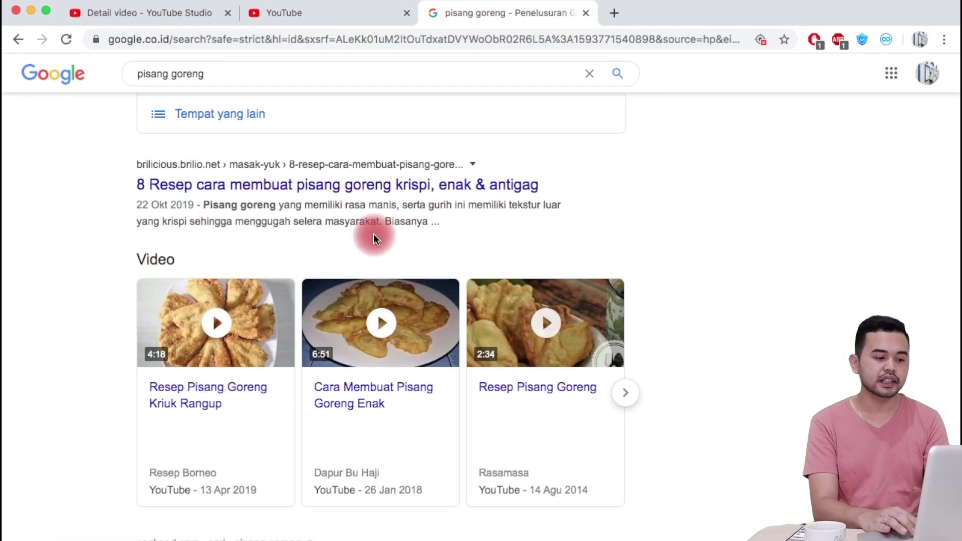
left_click(317, 74)
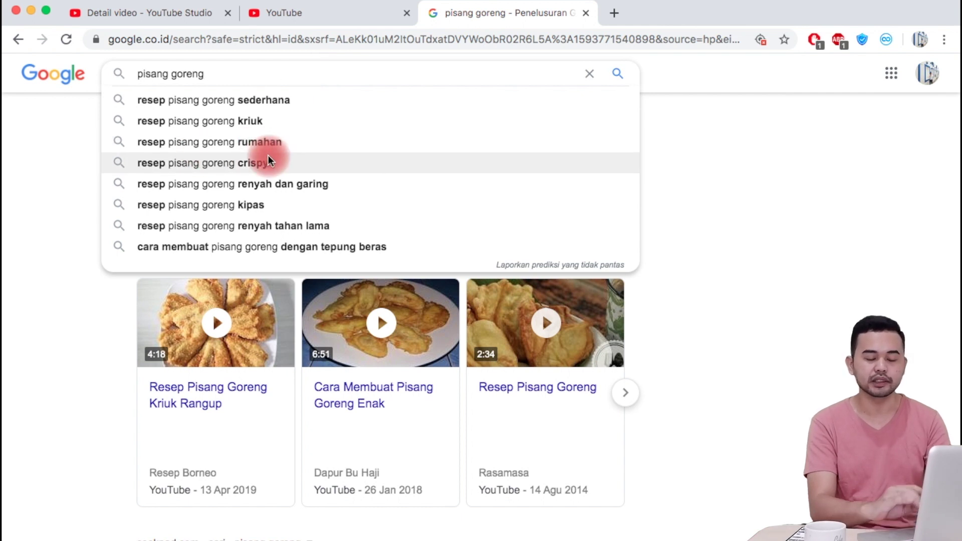
left_click(141, 11)
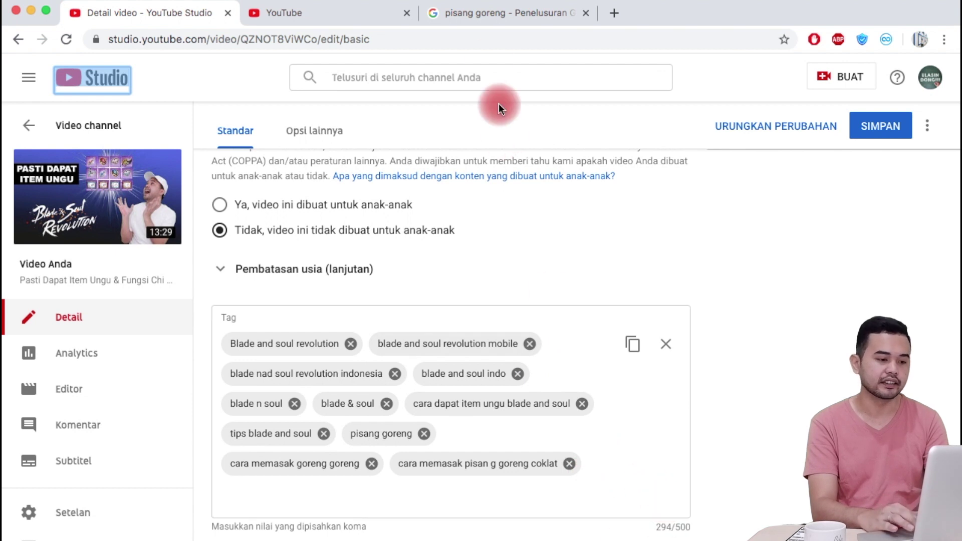
left_click(482, 10)
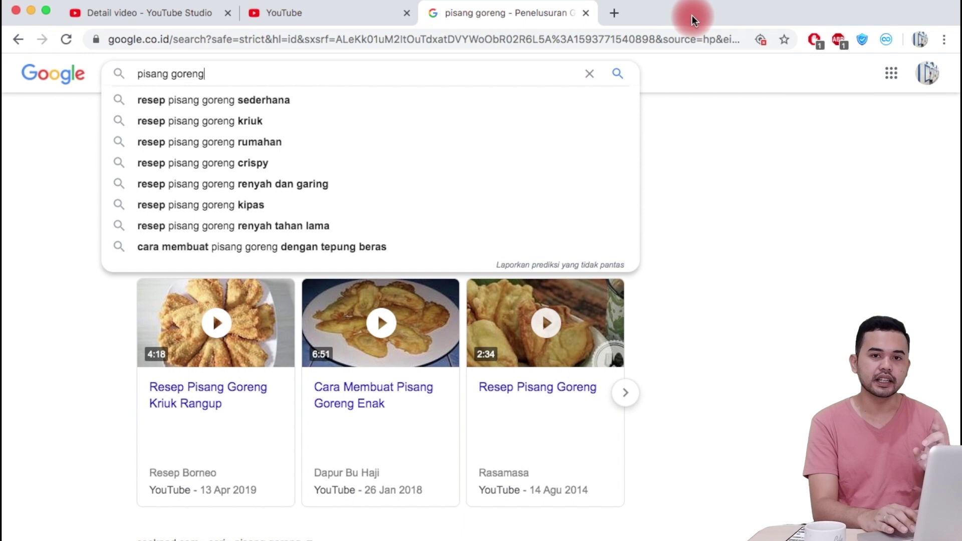
- Search Google for "youtube tag" in a new browser tab and look through the results for tag generator sites
left_click(613, 13)
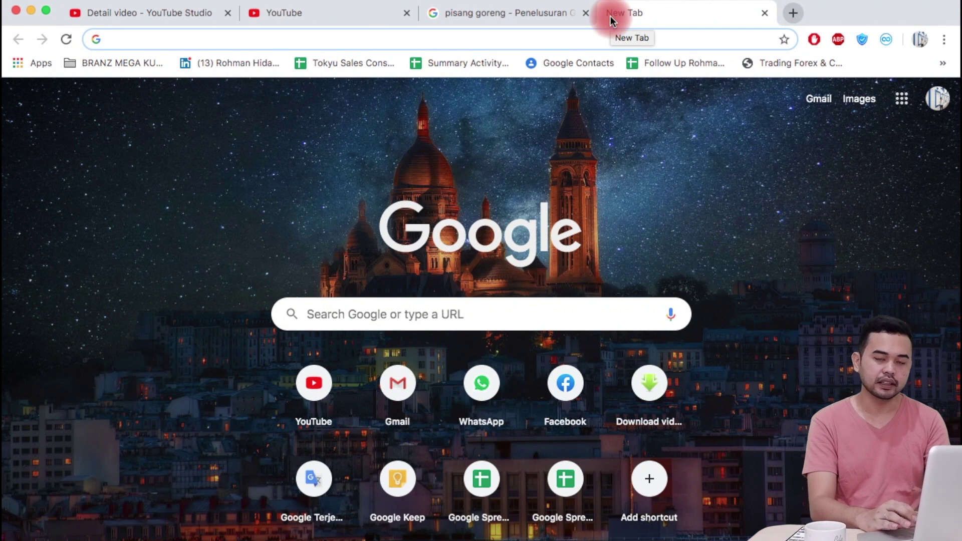
type("yo")
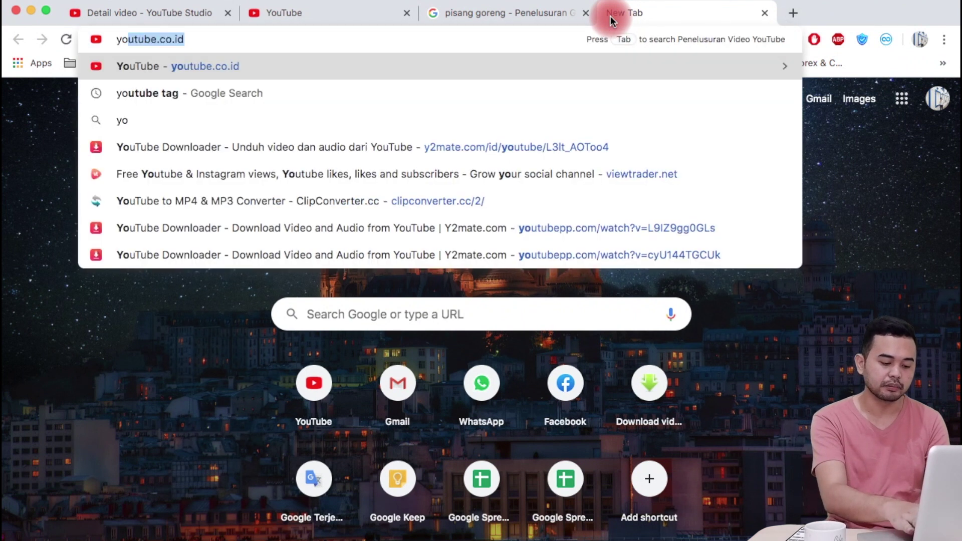
type("utube tag")
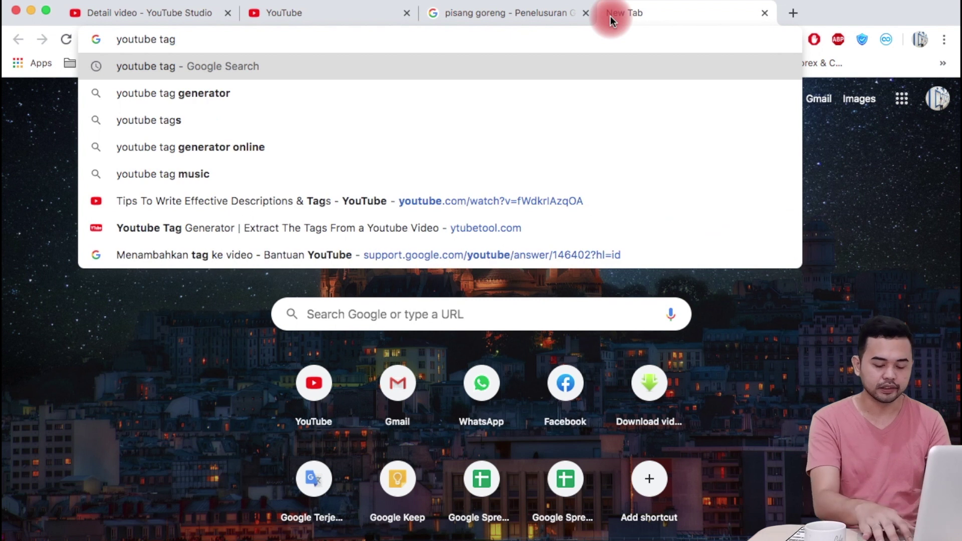
key("Return")
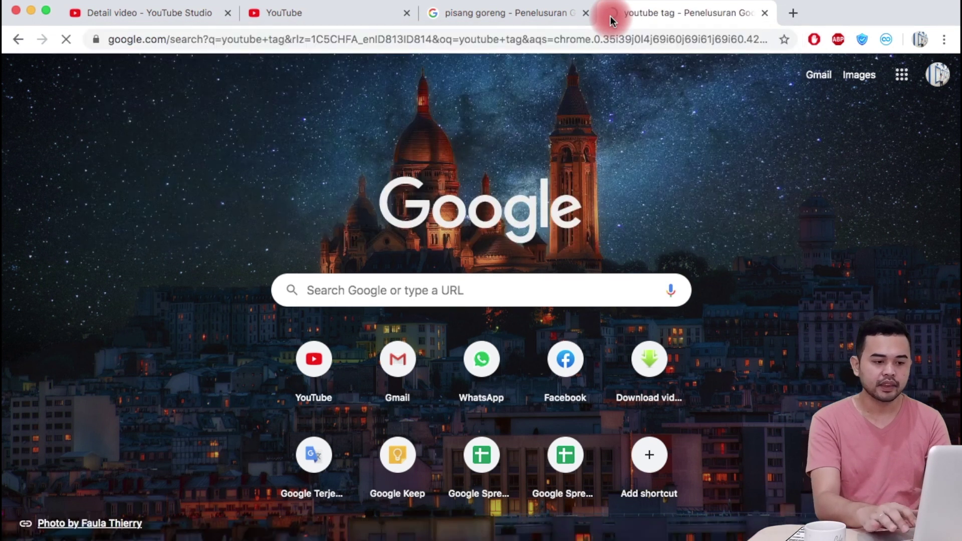
scroll(473, 310, "down", 5)
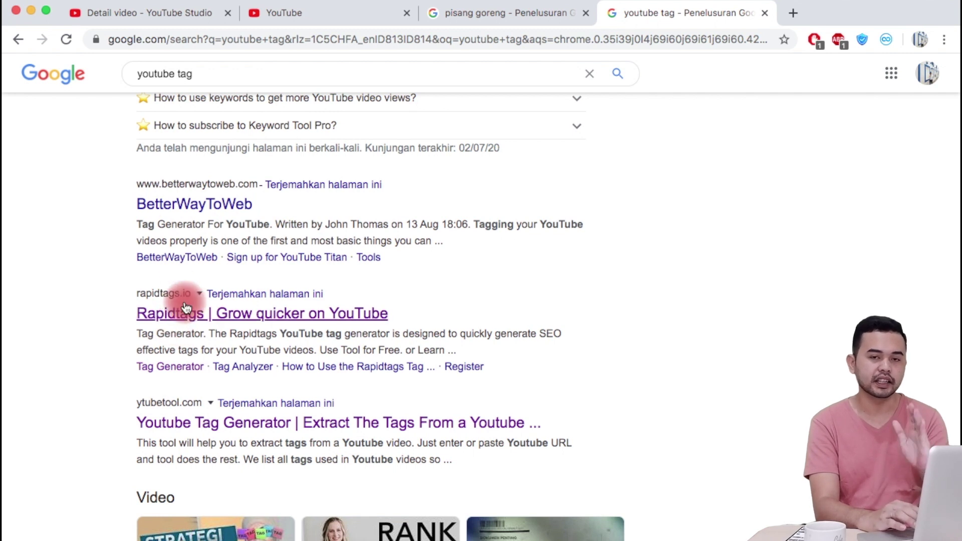
- Open the YouTube Keyword Tool result from keywordtool.io in a new browser tab and switch to it
scroll(186, 307, "up", 5)
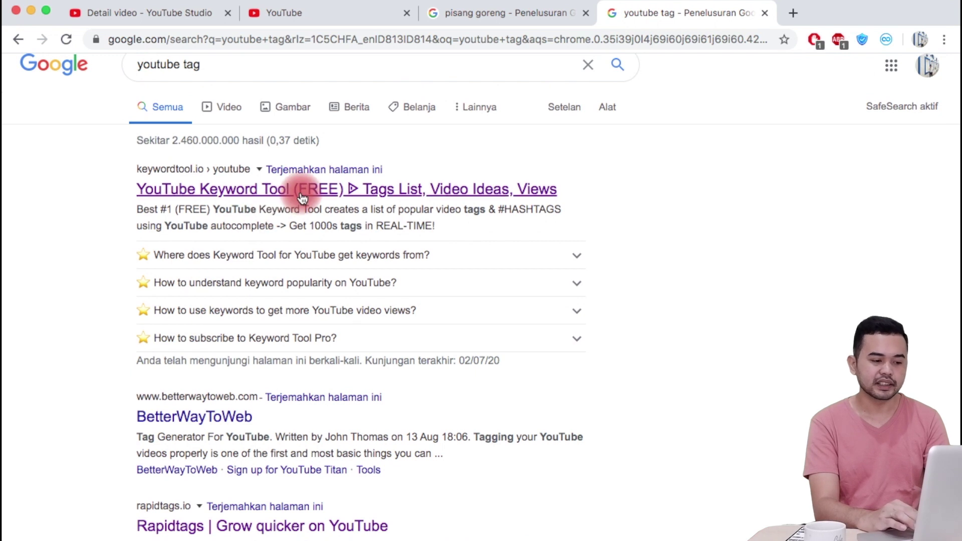
right_click(302, 197)
left_click(341, 200)
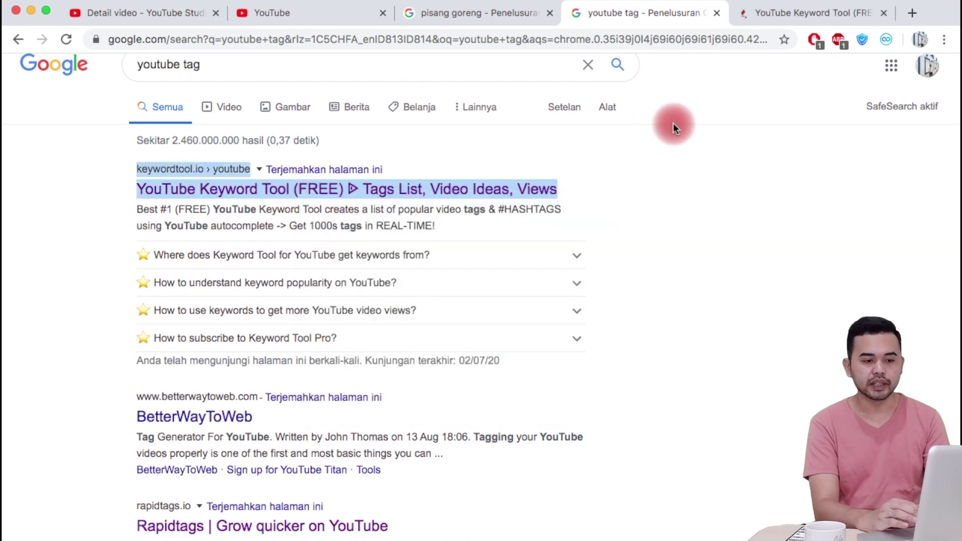
left_click(775, 15)
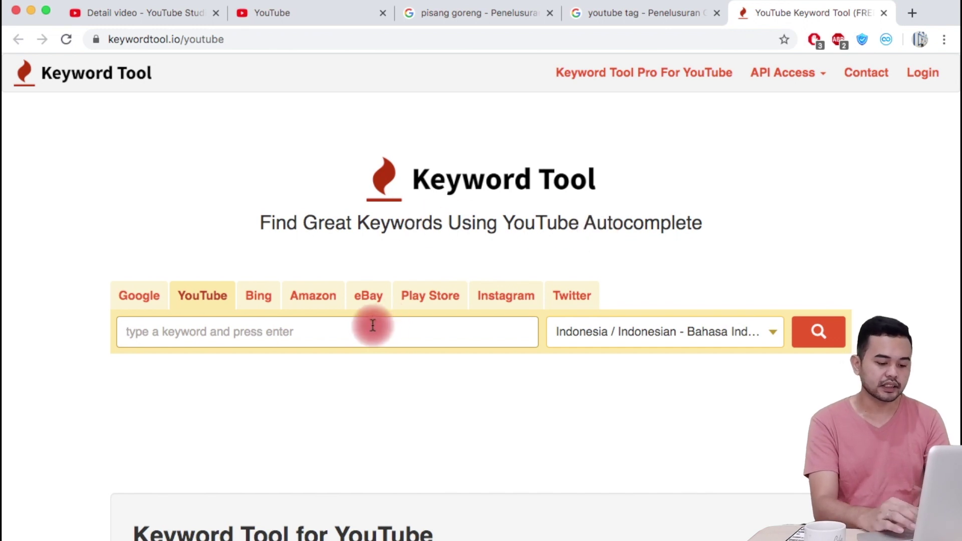
- Search the YouTube keywords for "pisang goreng", checking the country and language choices and keeping Indonesia / Indonesian
type("pisang goreng")
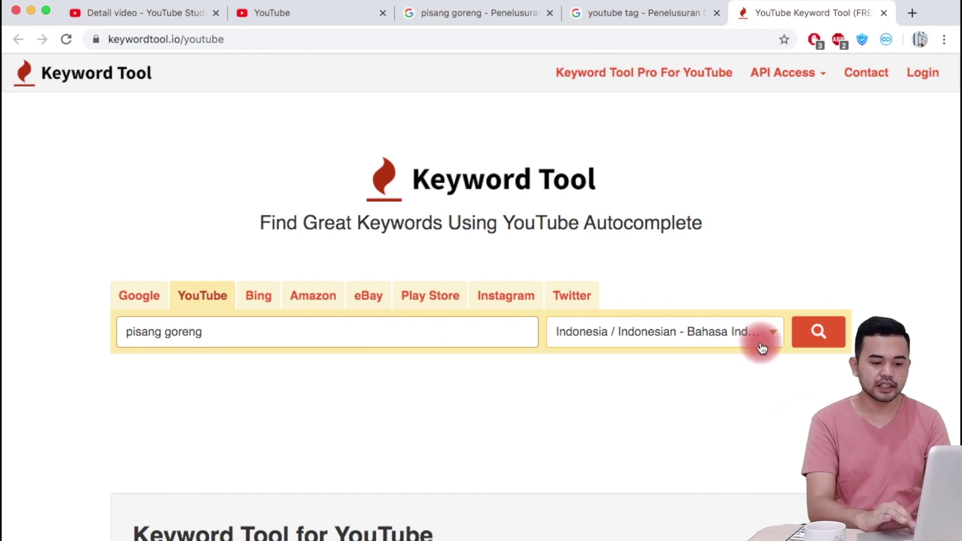
left_click(766, 335)
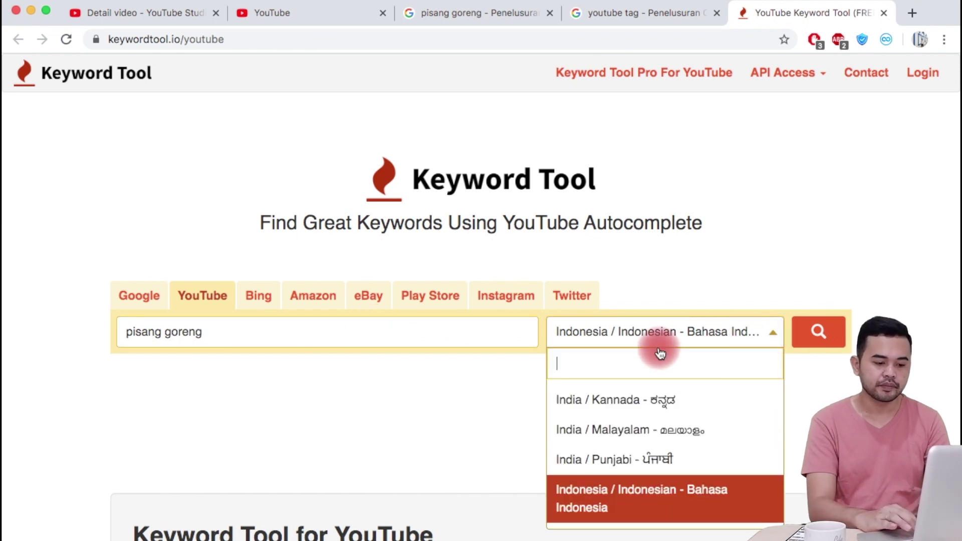
left_click(741, 273)
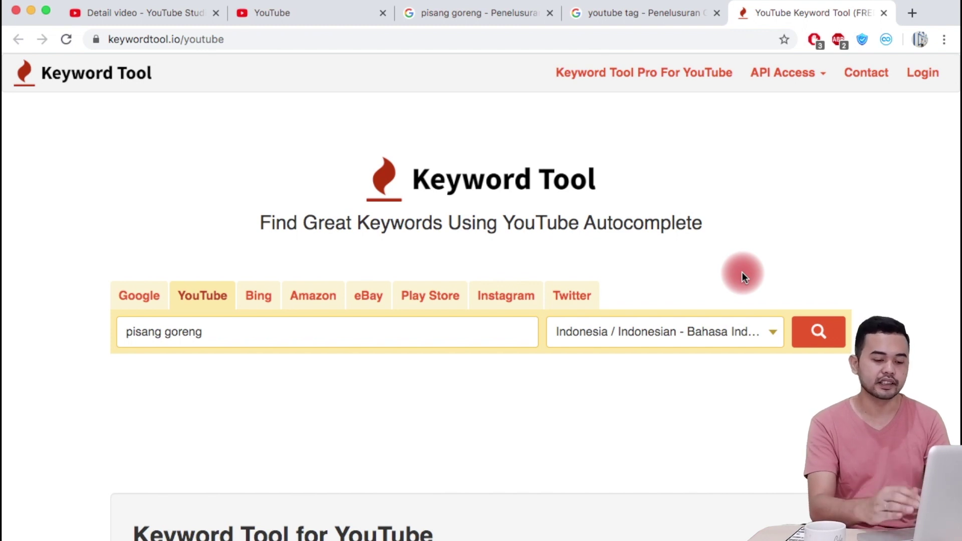
left_click(812, 340)
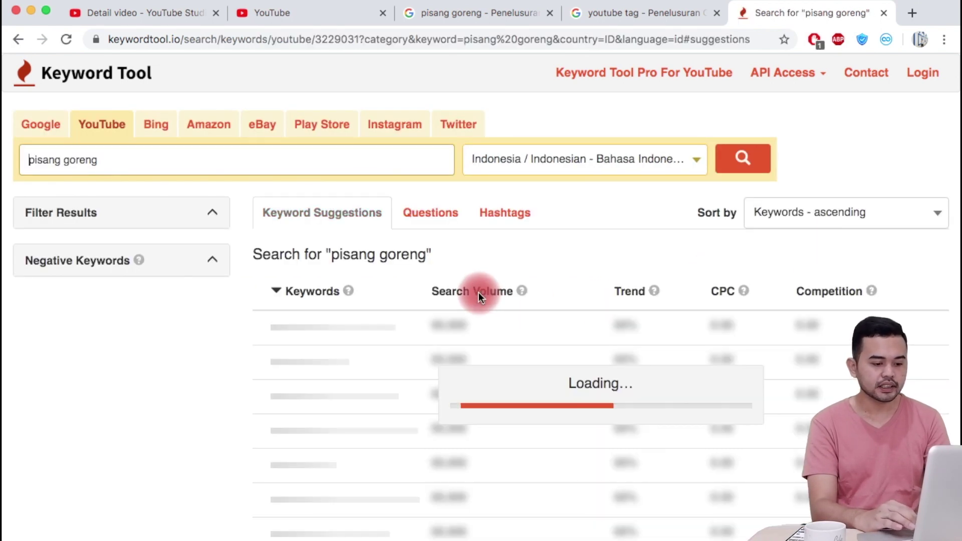
- Look through the keyword suggestions for "pisang goreng" as possible video tags
scroll(500, 281, "down", 3)
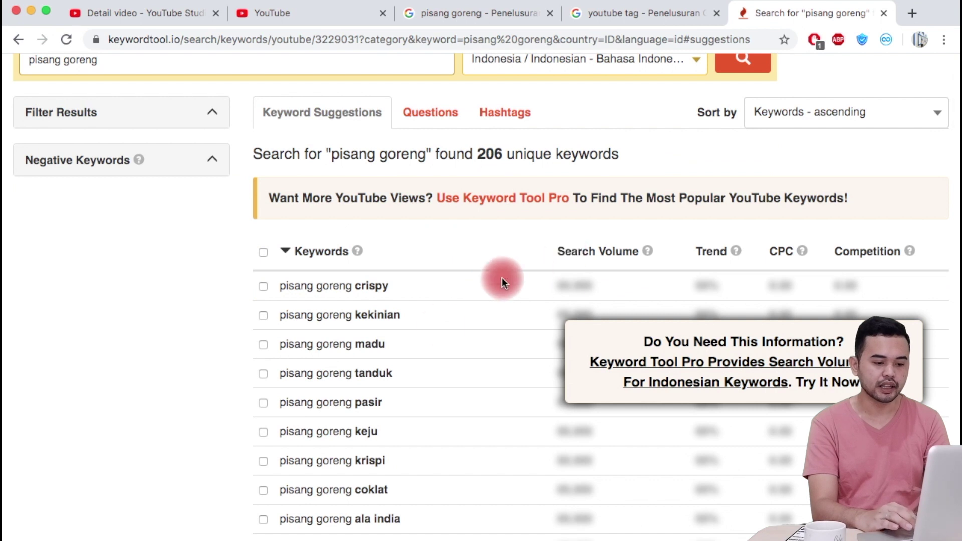
scroll(438, 343, "down", 4)
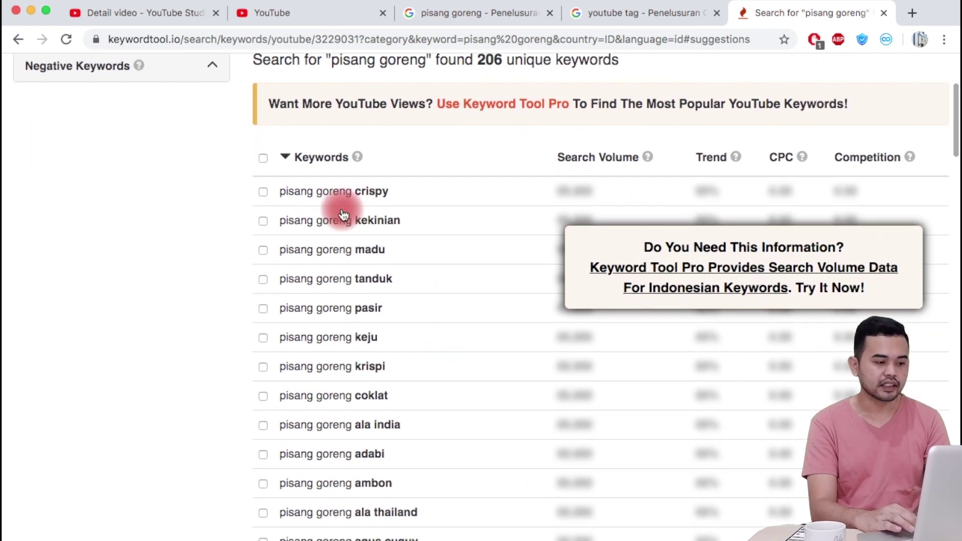
scroll(386, 365, "up", 4)
scroll(401, 321, "down", 3)
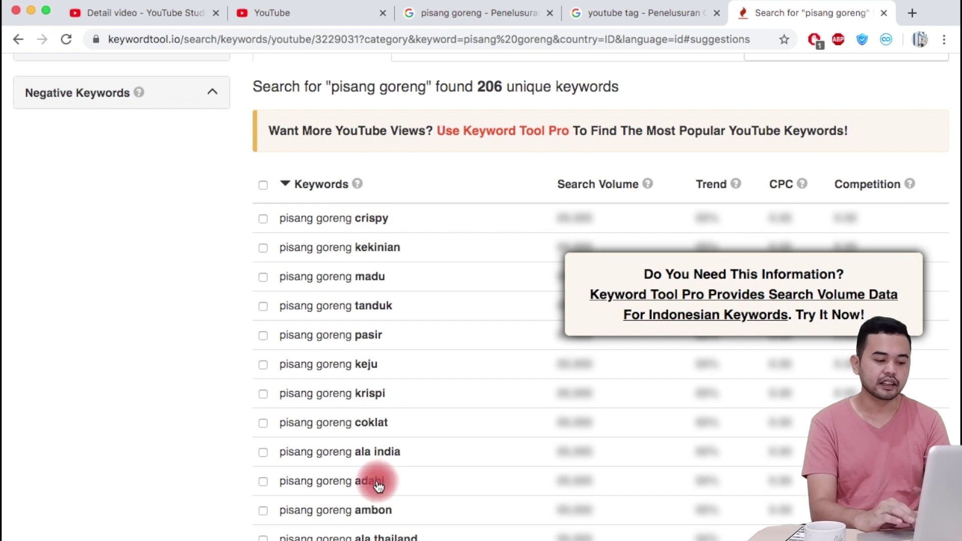
scroll(378, 486, "down", 9)
scroll(379, 486, "up", 8)
scroll(378, 486, "up", 1)
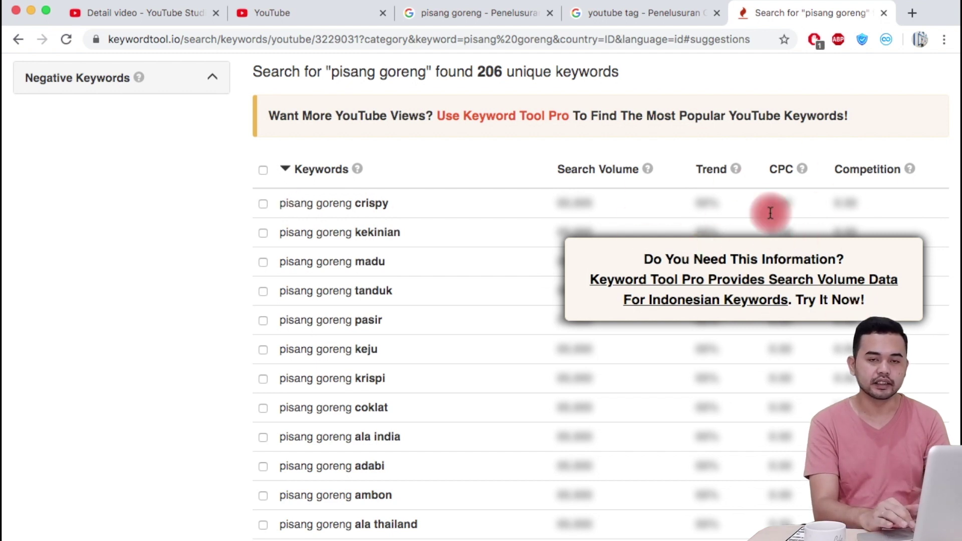
scroll(700, 189, "up", 2)
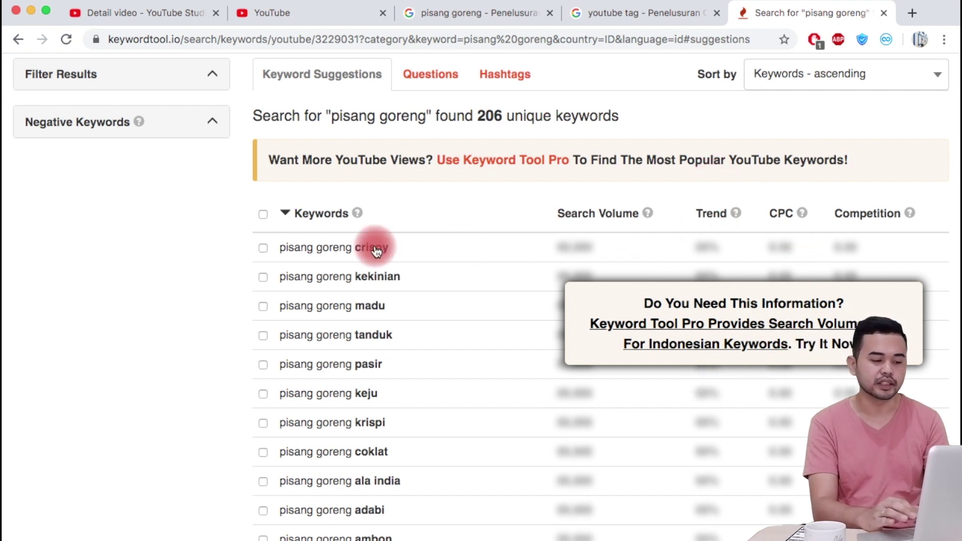
- Select the keywords "pisang goreng crispy" and "pisang goreng kekinian" and browse the rest of the first results page
left_click(261, 276)
left_click(263, 247)
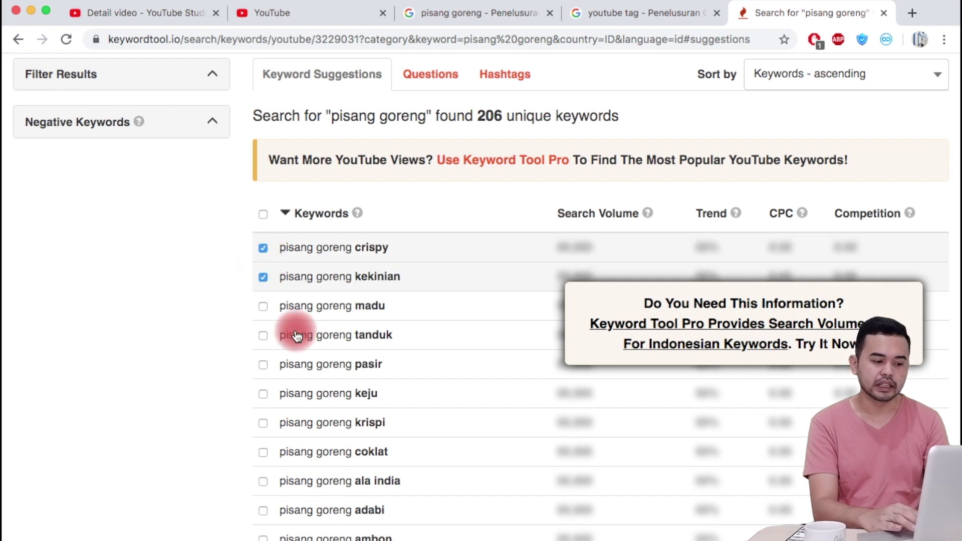
scroll(295, 333, "down", 3)
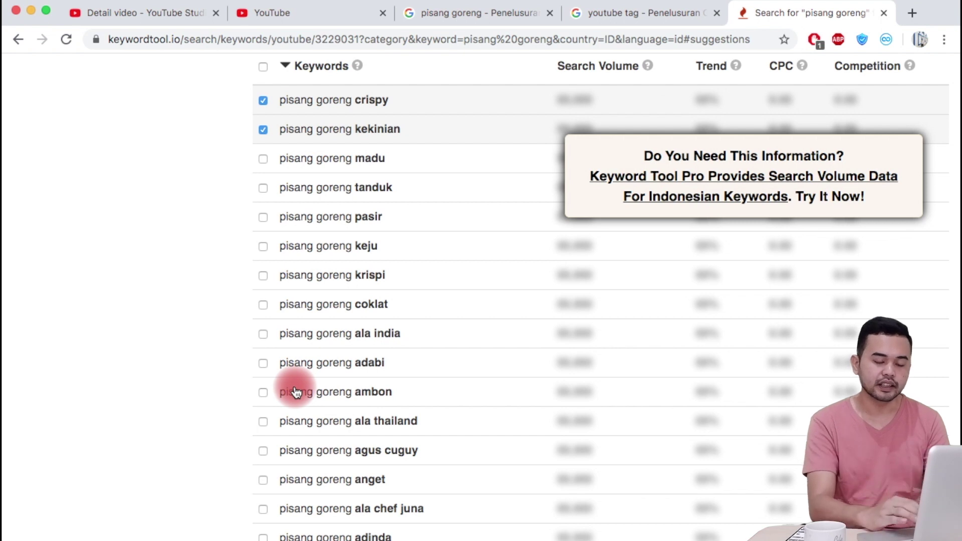
scroll(294, 391, "down", 7)
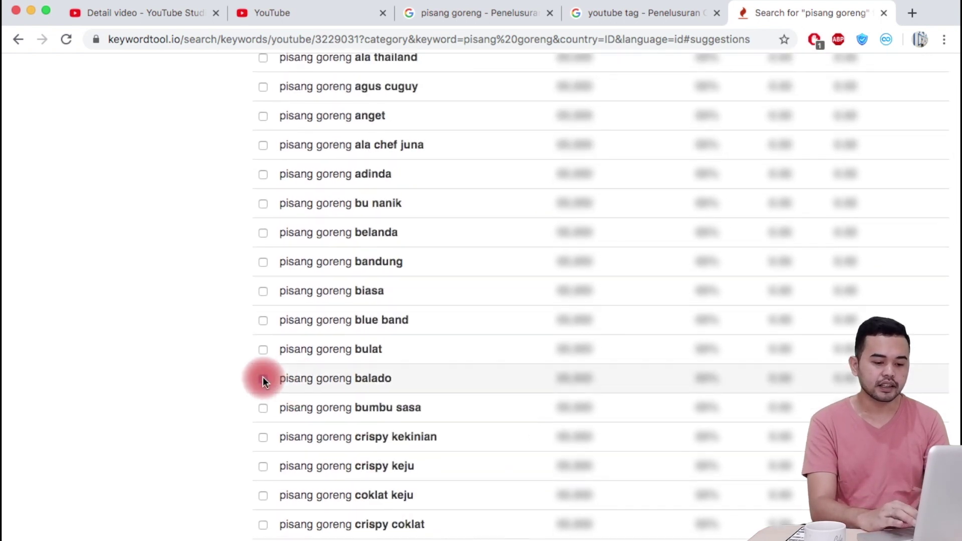
scroll(262, 376, "down", 20)
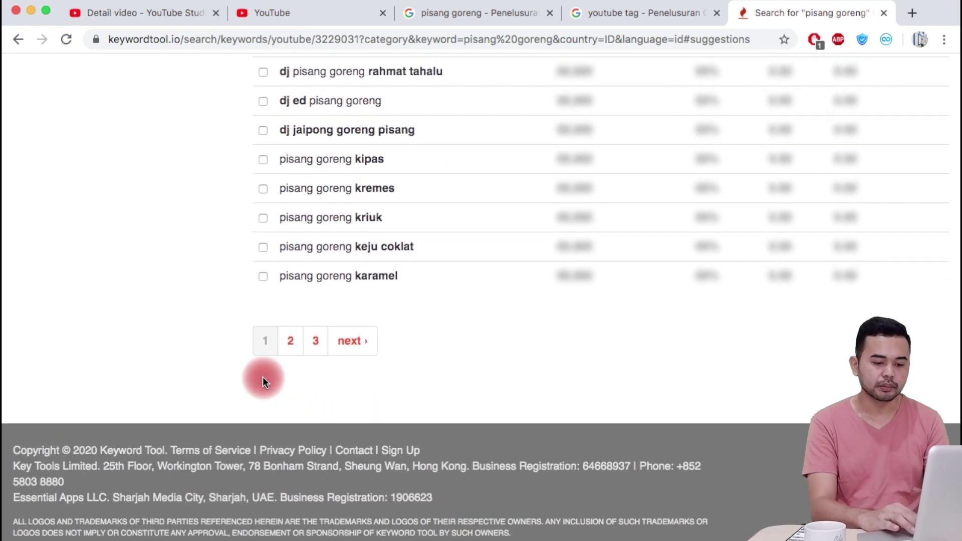
- Compare the Keyword Tool list with YouTube's search suggestions for "pisang goreng" and return to the video's details in YouTube Studio
scroll(522, 458, "up", 3)
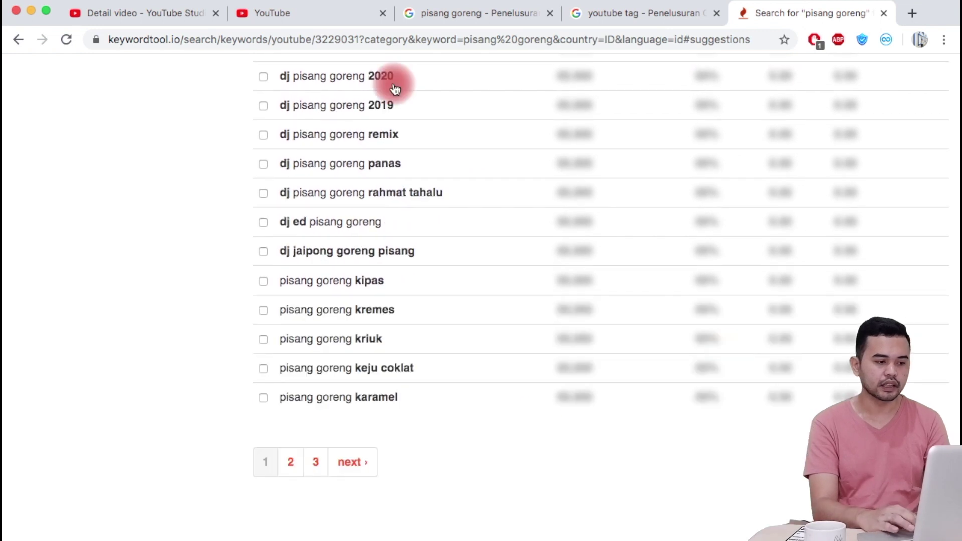
left_click(296, 11)
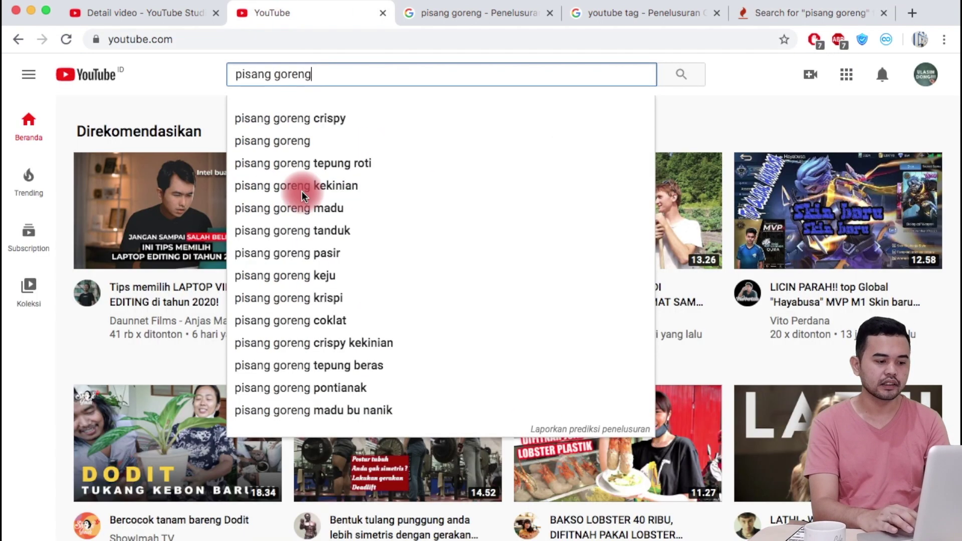
left_click(158, 16)
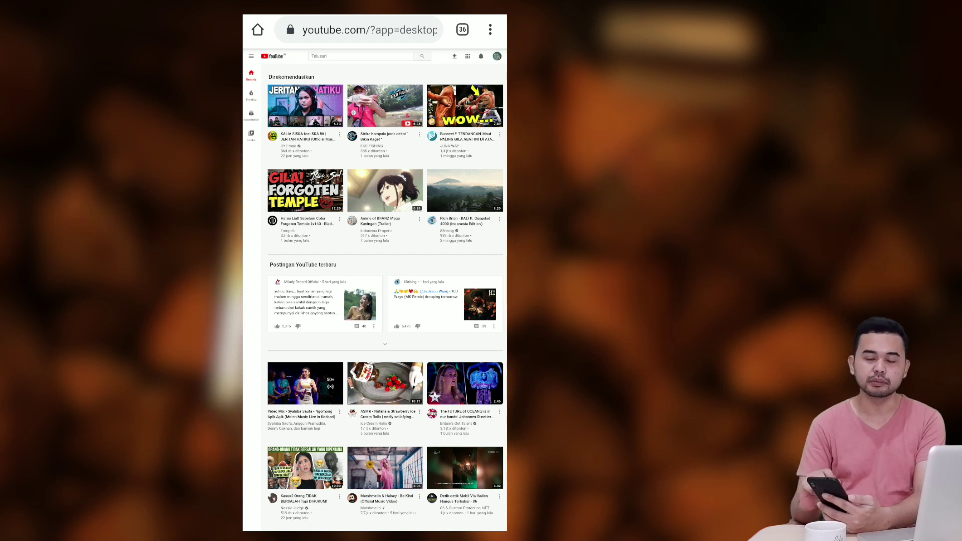
- In the phone browser's desktop version of YouTube, open the Asli Receh channel page and go to YouTube Studio
left_click(496, 56)
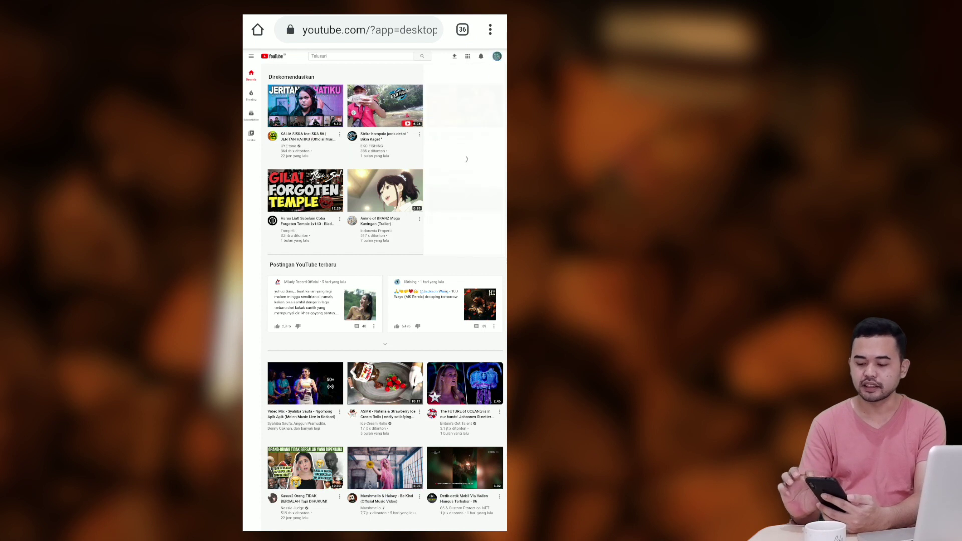
left_click(450, 91)
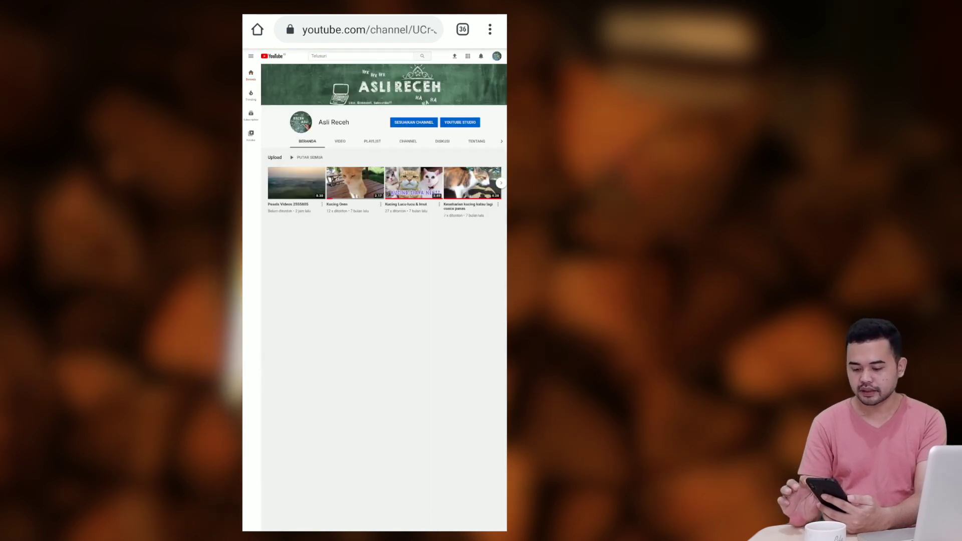
left_click(470, 122)
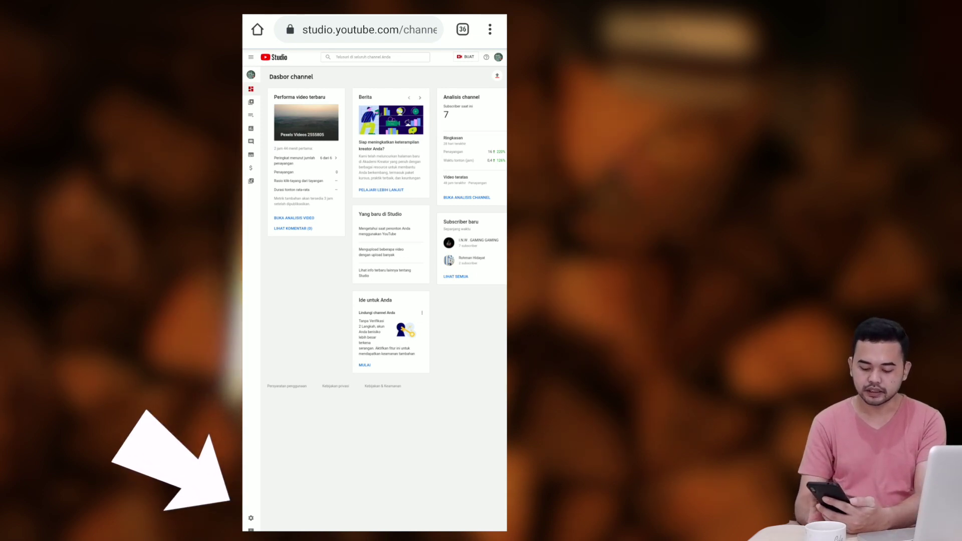
- View the channel keywords in the basic info of the channel settings, and close the settings
left_click(250, 518)
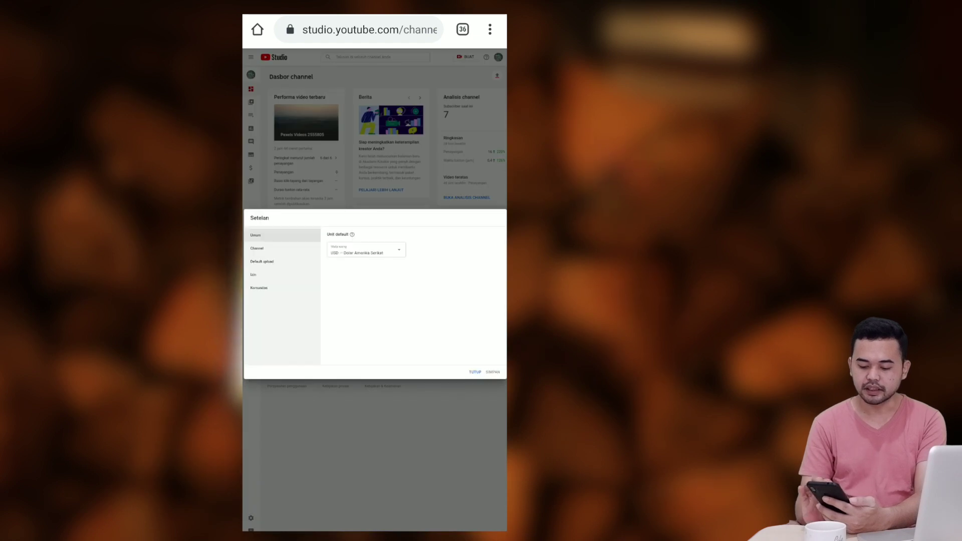
left_click(256, 248)
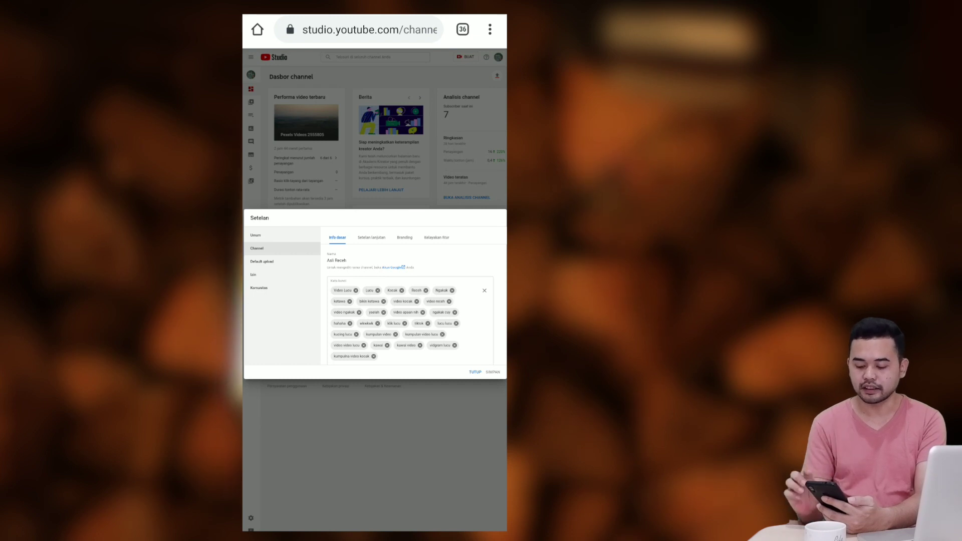
left_click(475, 372)
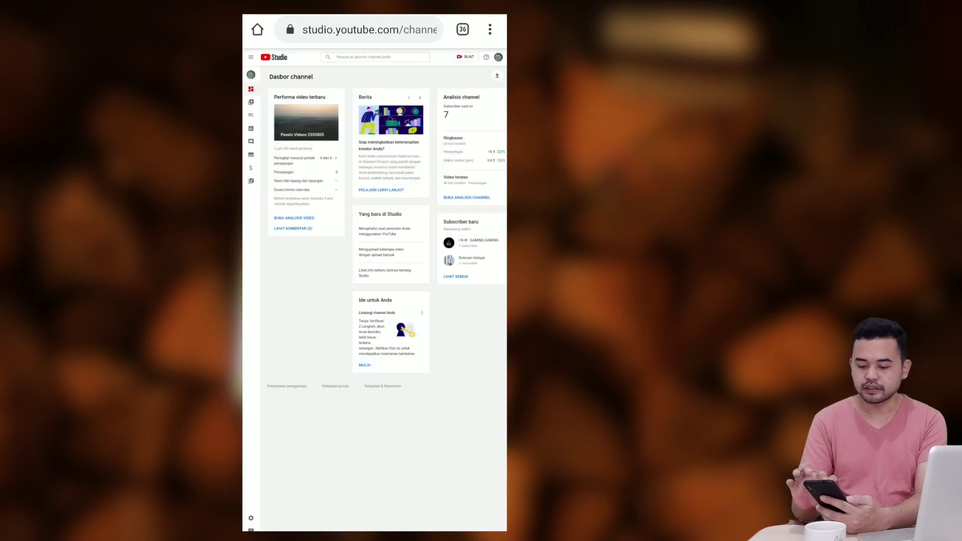
- Open the details of the video "Pexels Videos 2555805" for editing from the channel's video list
left_click(251, 103)
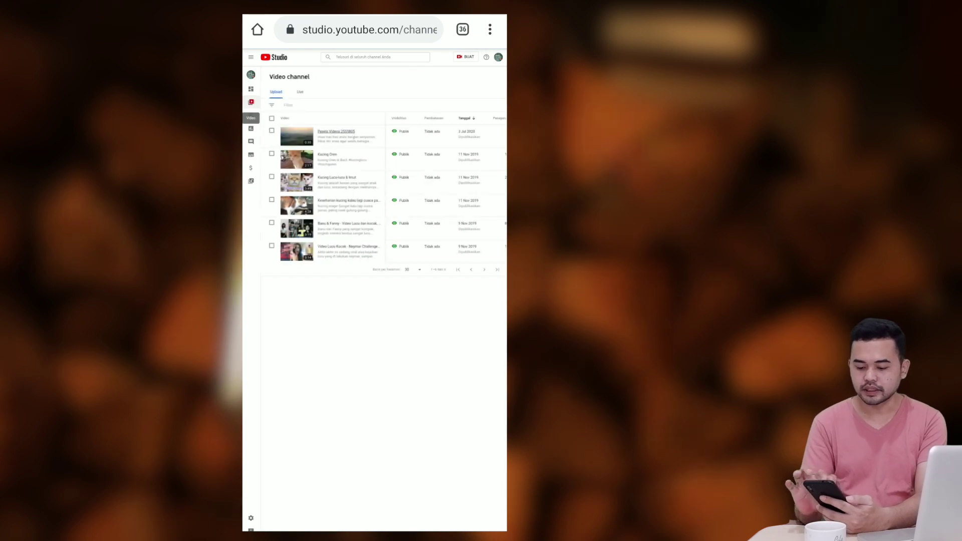
left_click(349, 137)
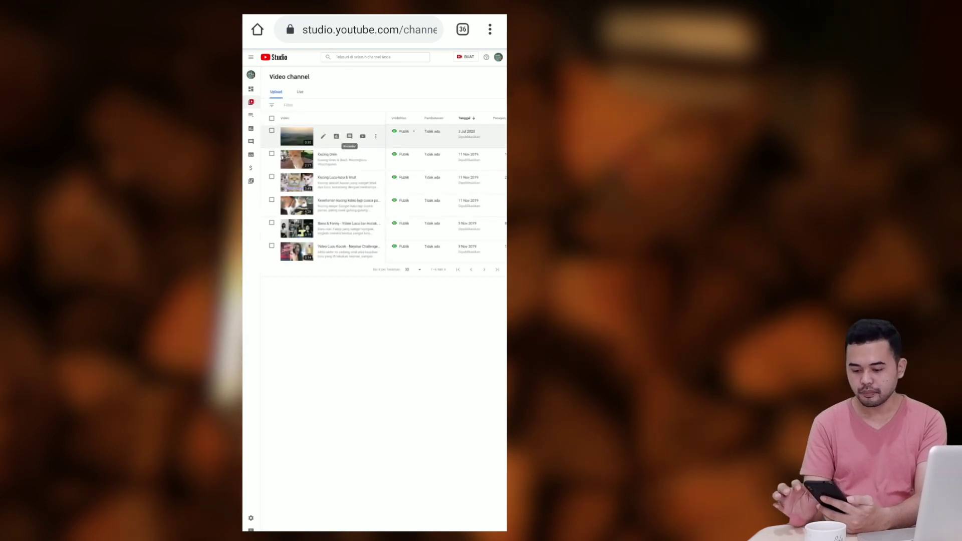
left_click(323, 136)
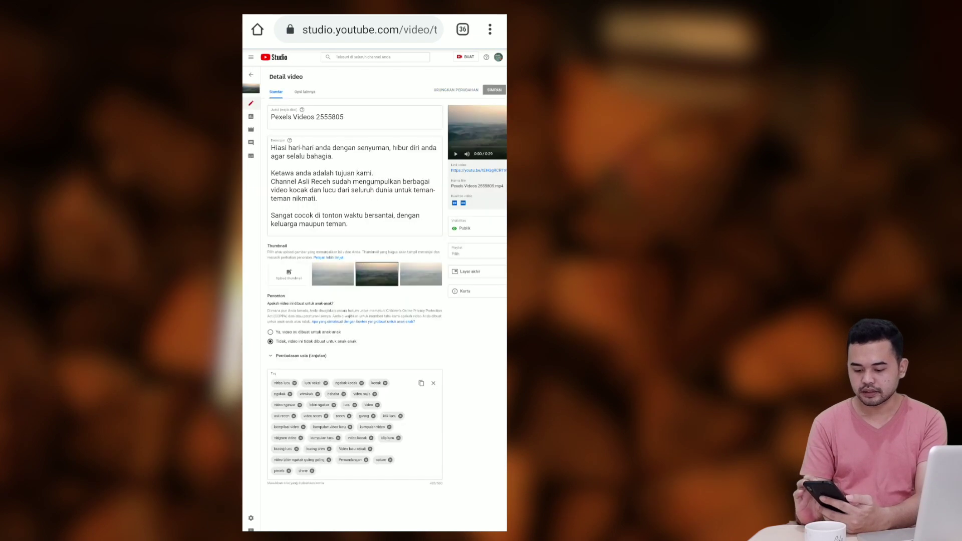
- Examine the tags entered in the video's Tag field
scroll(389, 351, "down", 5)
scroll(398, 327, "up", 3)
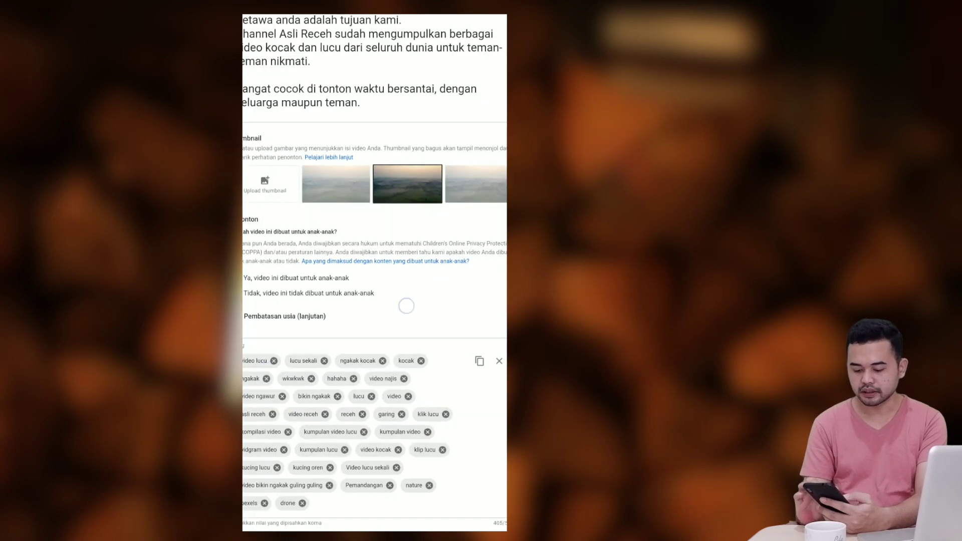
scroll(466, 205, "left", 1)
scroll(271, 355, "right", 1)
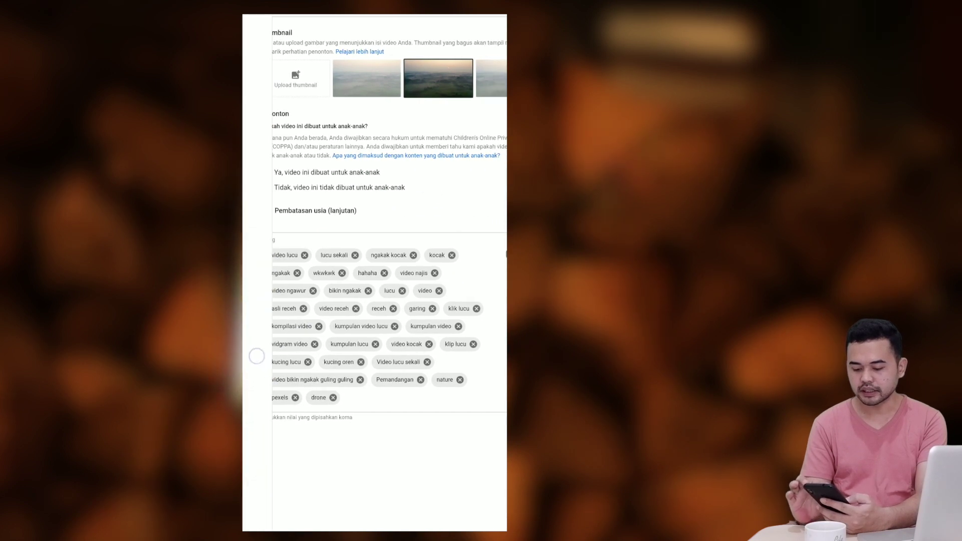
scroll(265, 392, "right", 1)
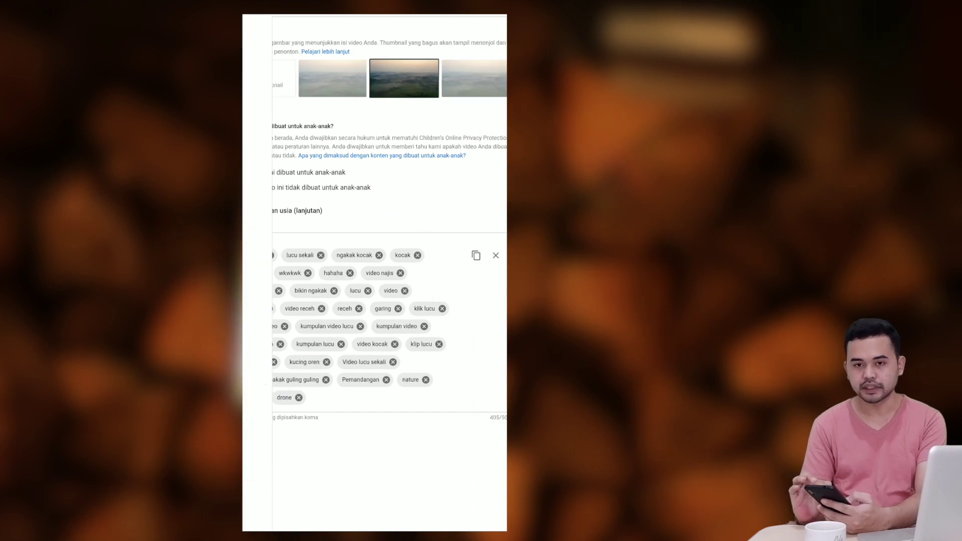
scroll(343, 436, "down", 3)
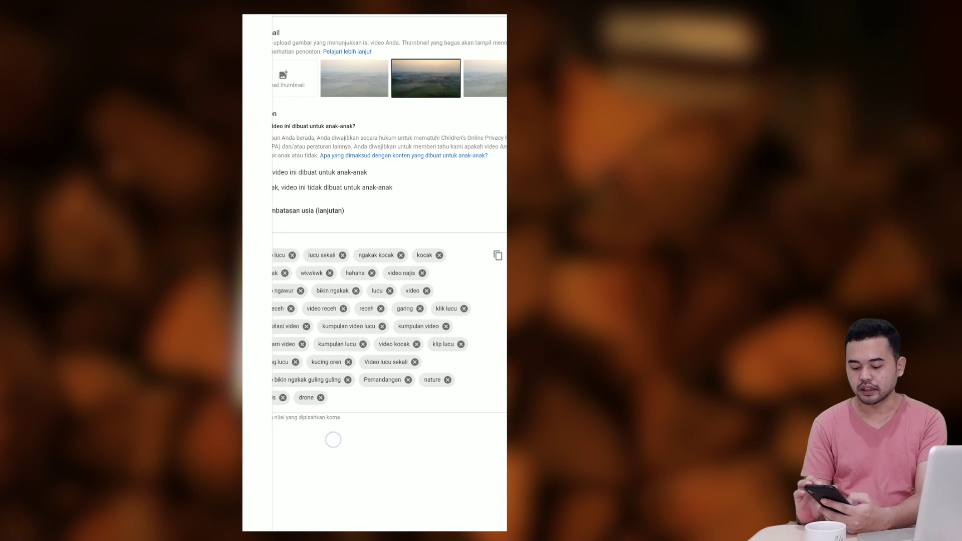
scroll(381, 444, "up", 3)
scroll(381, 444, "down", 2)
scroll(363, 449, "up", 3)
scroll(344, 463, "up", 1)
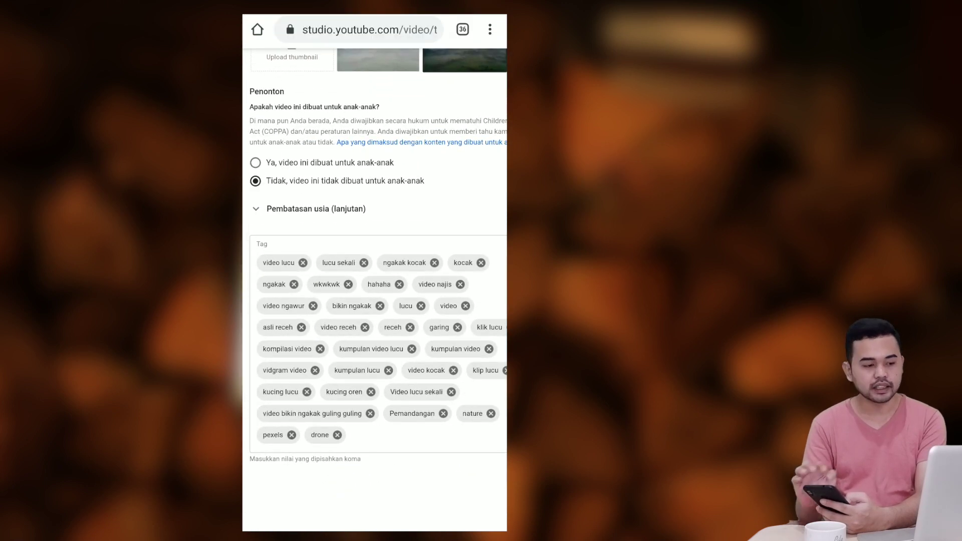
- Switch to the phone's Keyword Tool browser tab and review the "pisang goreng" search form and keyword suggestions
left_click(462, 29)
scroll(375, 300, "down", 5)
left_click(420, 303)
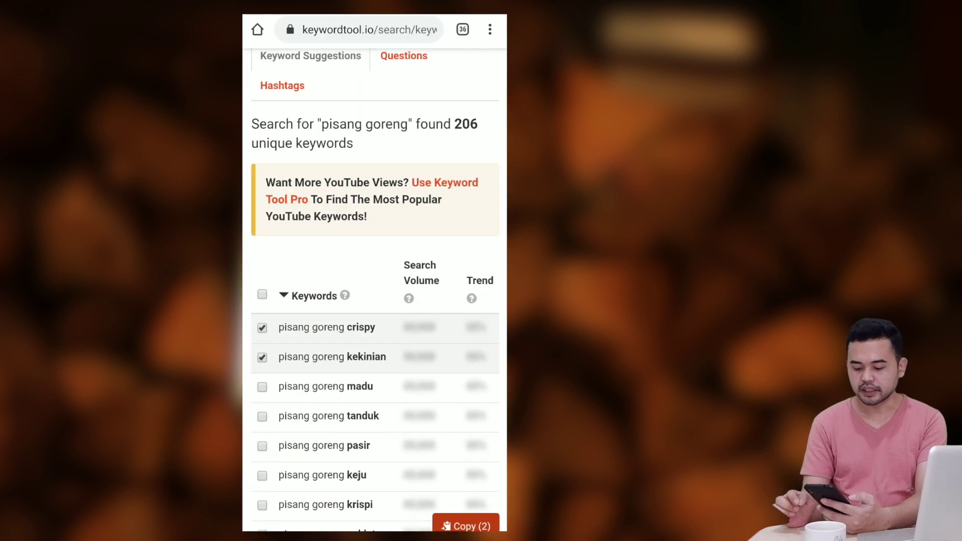
scroll(374, 290, "up", 5)
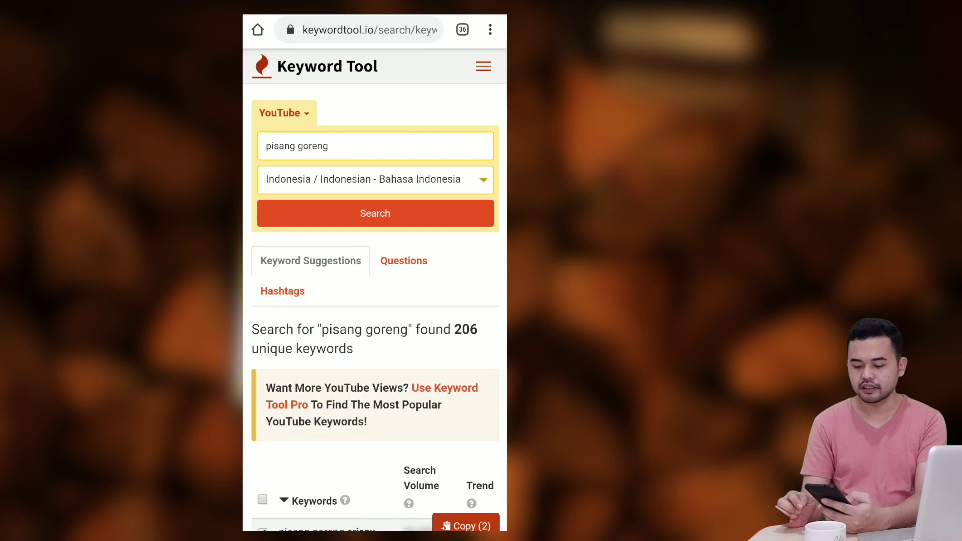
- Add "pisang goreng madu" and "pisang goreng tanduk" to the selected keyword suggestions and copy all four selected keywords
scroll(452, 452, "down", 3)
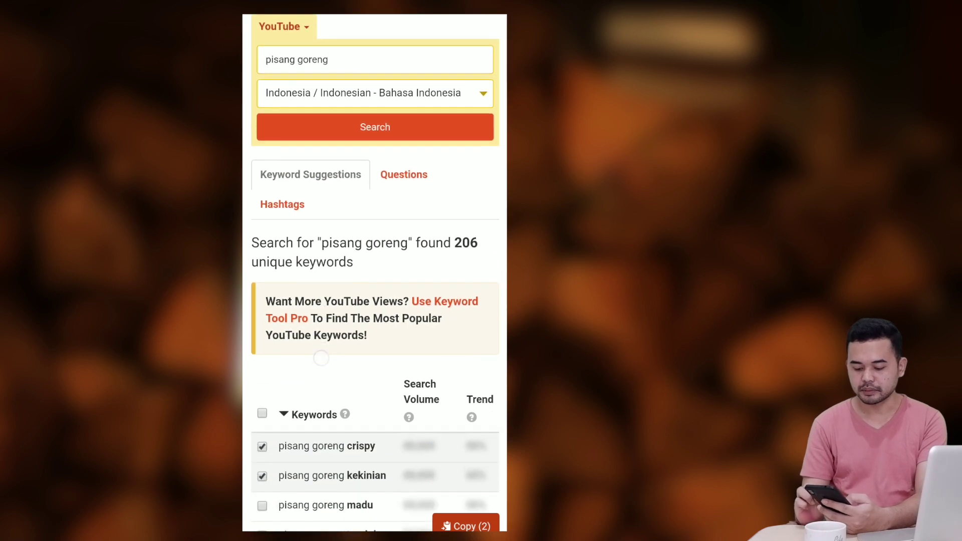
scroll(383, 320, "down", 1)
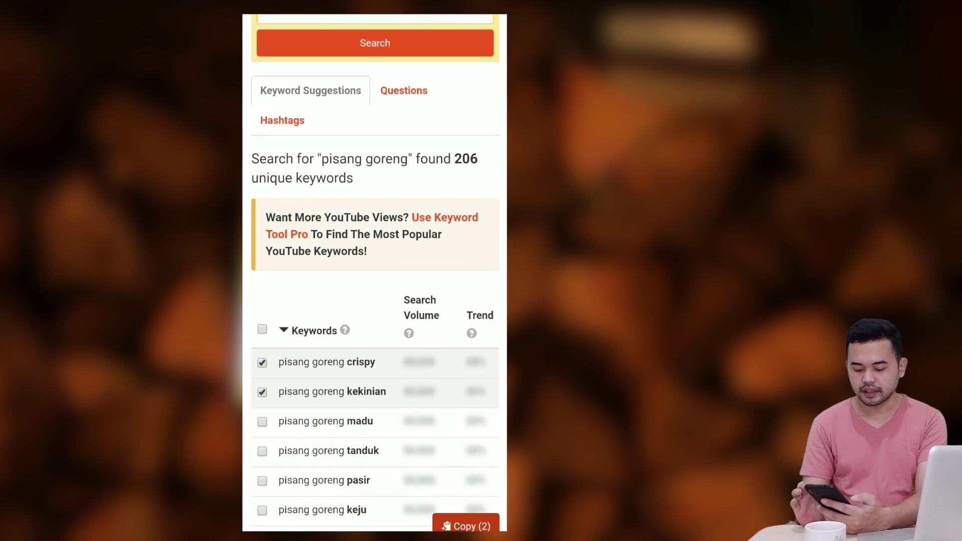
left_click(262, 422)
left_click(262, 451)
scroll(419, 182, "up", 4)
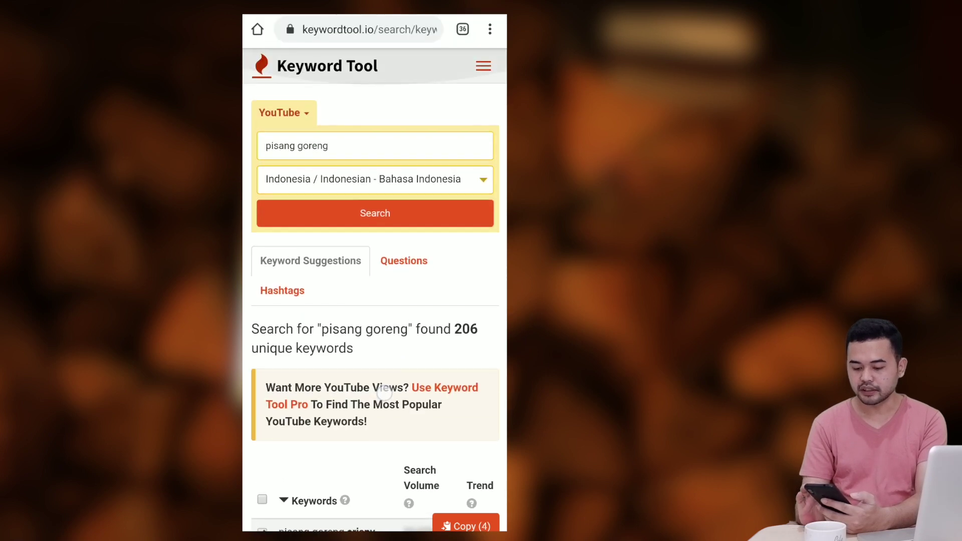
scroll(375, 273, "down", 2)
left_click(465, 525)
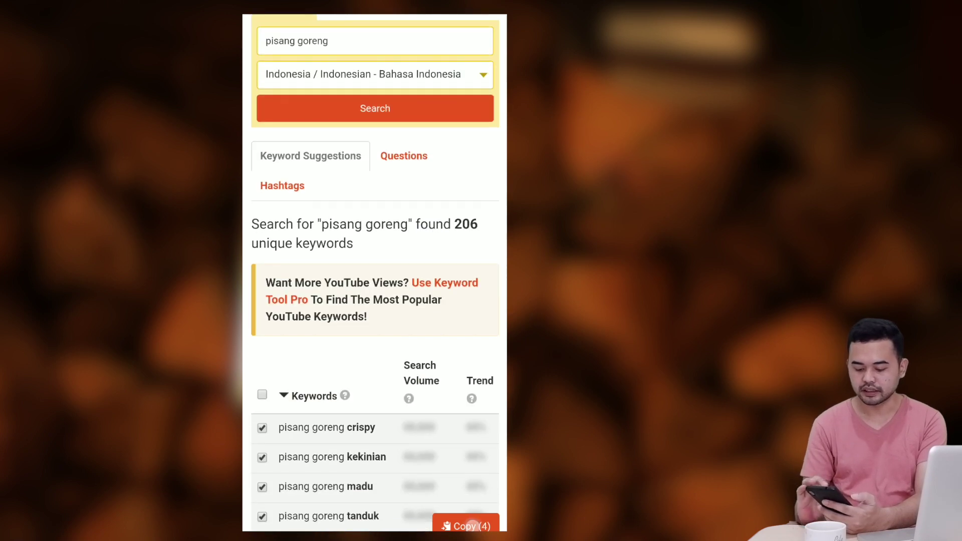
scroll(375, 272, "down", 2)
scroll(375, 273, "up", 4)
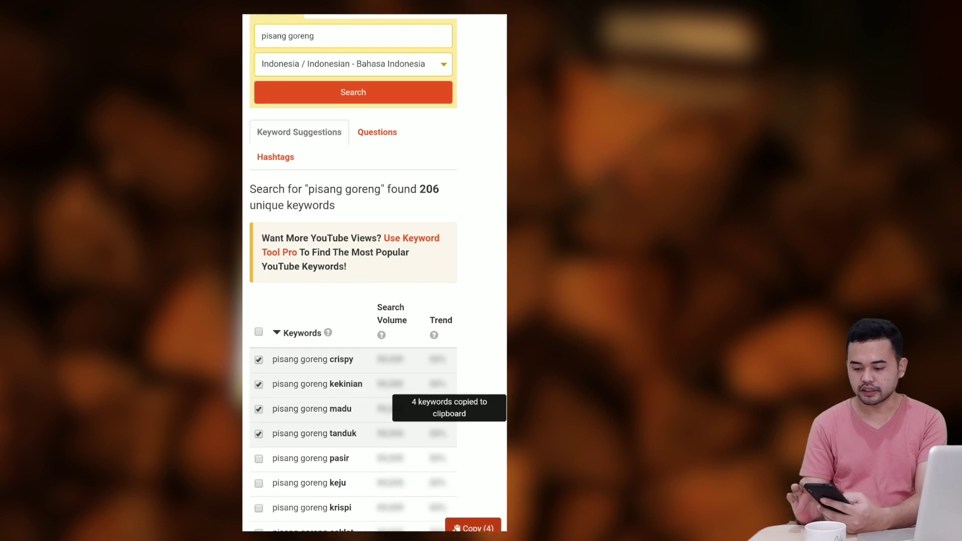
- Switch to the YouTube Studio video details browser tab and paste the copied keywords at the end of the video's Tag field
left_click(463, 30)
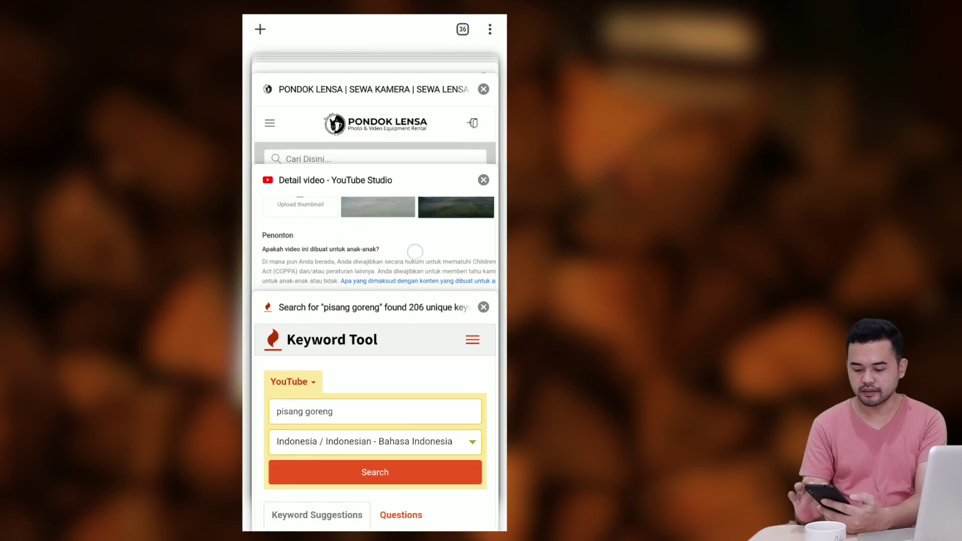
left_click(414, 251)
left_click(396, 440)
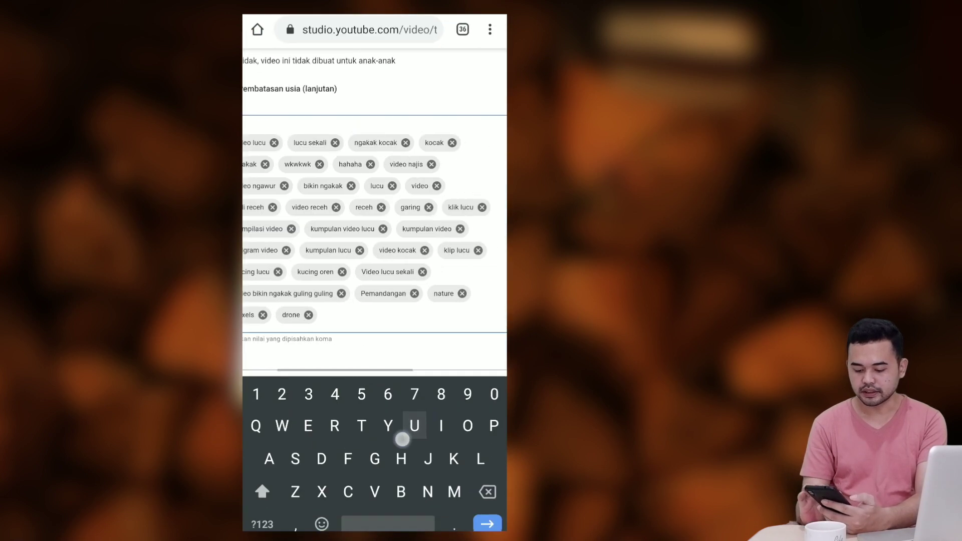
left_click(407, 318)
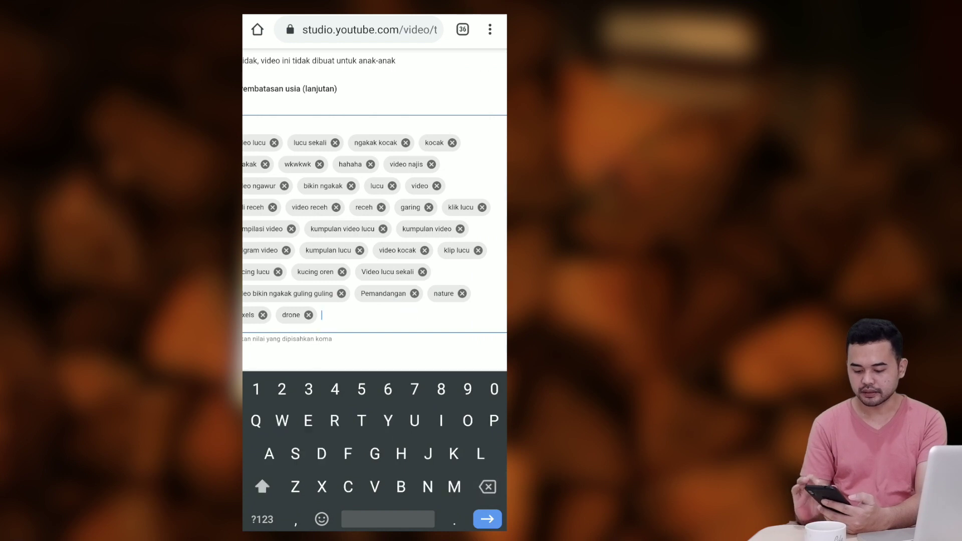
left_click(321, 330)
left_click(322, 289)
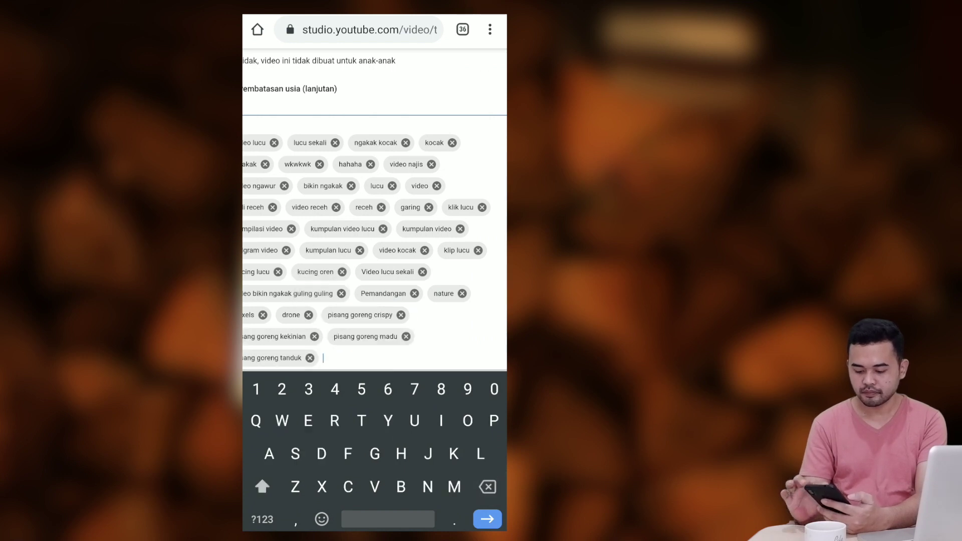
left_click(377, 243)
- Save the video details with the pasted "pisang goreng" keyword tags
scroll(380, 231, "down", 5)
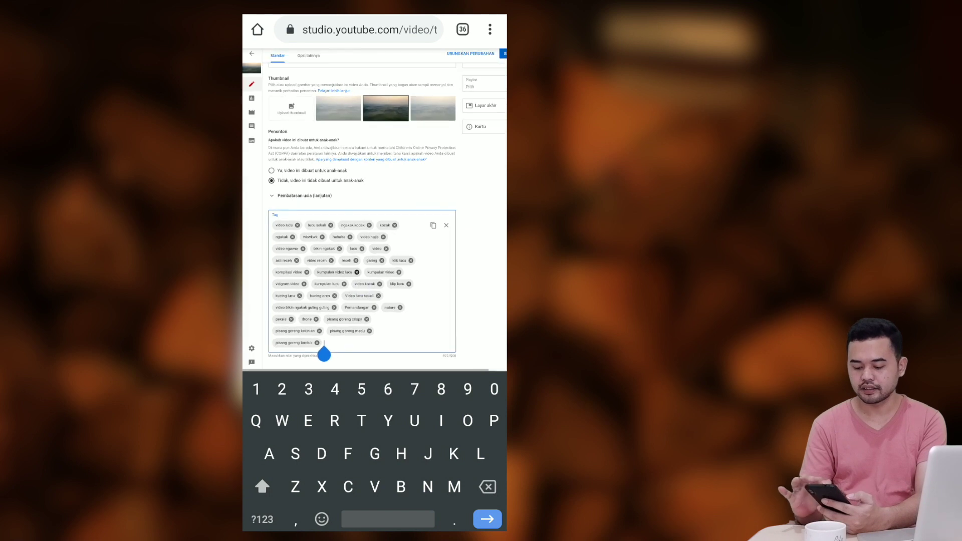
scroll(395, 255, "down", 3)
left_click(494, 74)
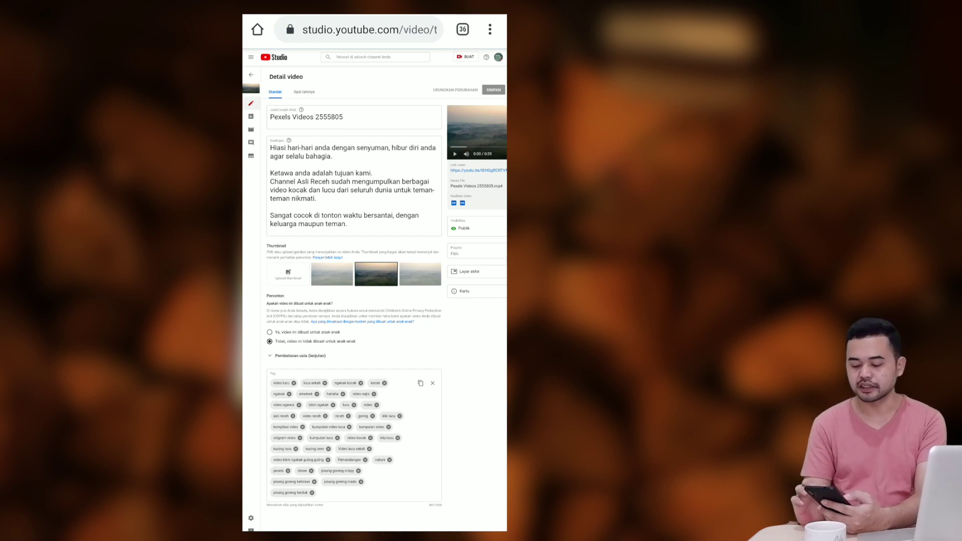
- Enter "Pisang goreng" followed by a comma as a manual tag after "drone" in the Tag field
double_click(379, 360)
double_click(414, 366)
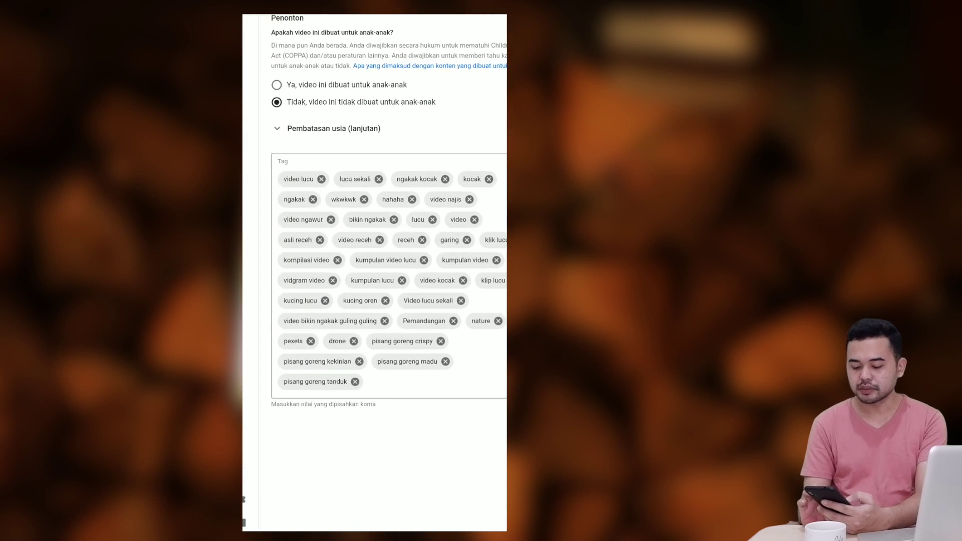
type("gor")
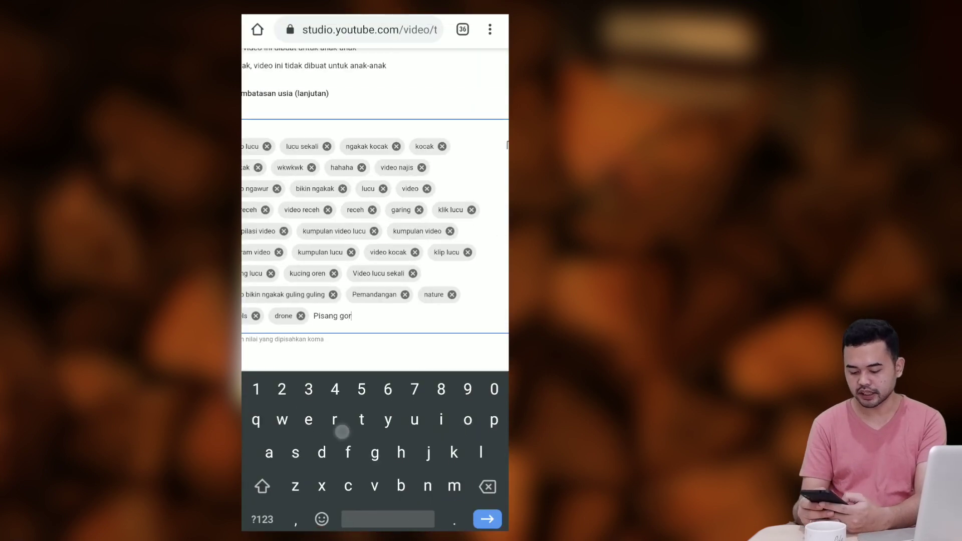
type("eng,")
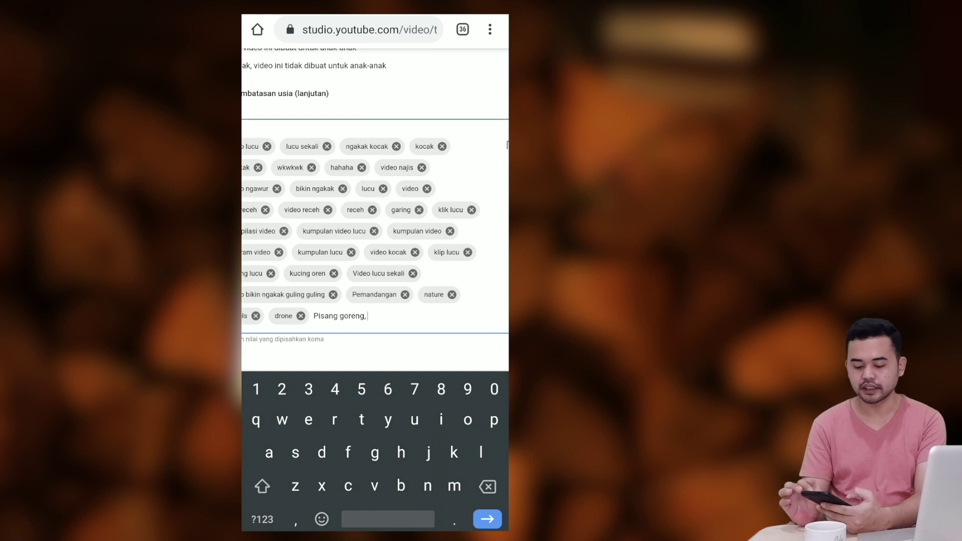
- Save the video details with the manually entered tag and check the tag list
double_click(447, 122)
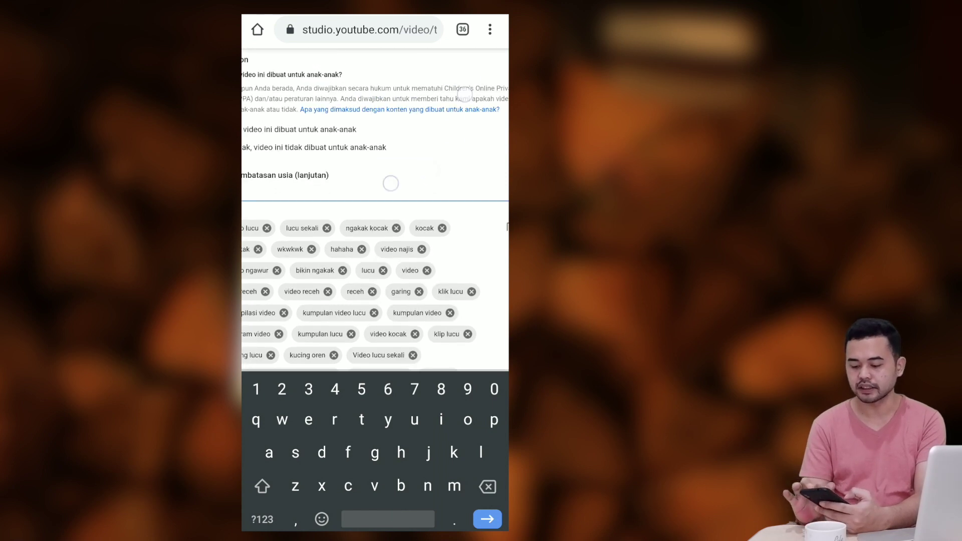
scroll(389, 183, "up", 4)
scroll(433, 241, "down", 1)
scroll(375, 211, "up", 2)
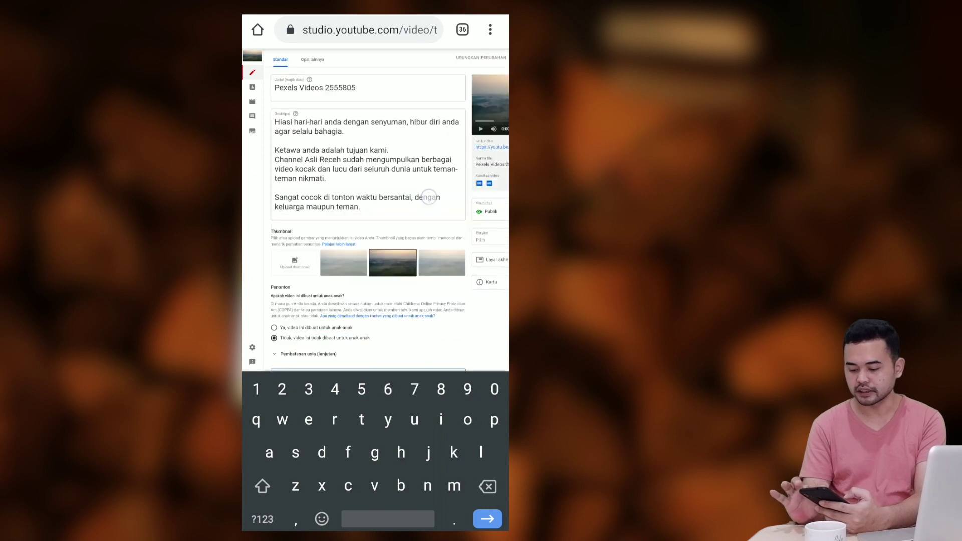
scroll(375, 211, "right", 1)
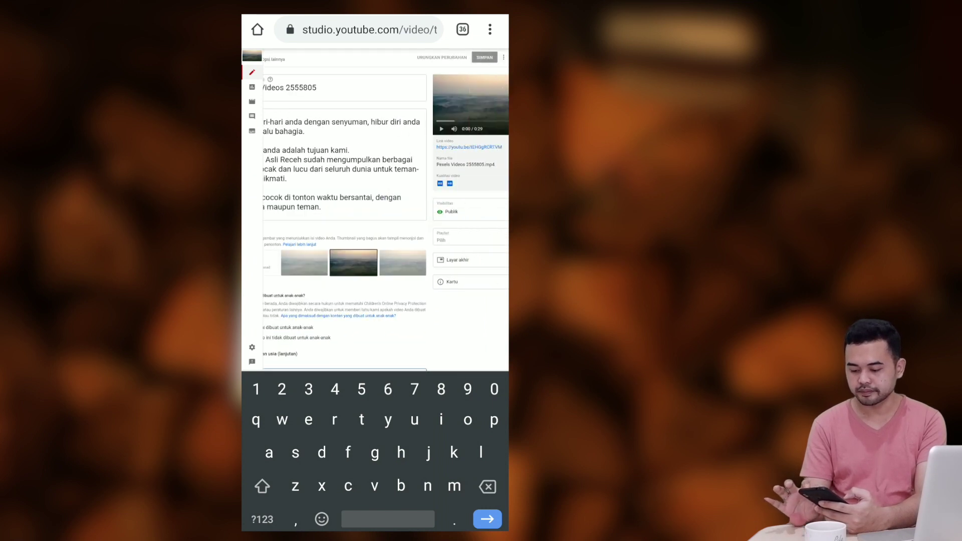
left_click(484, 57)
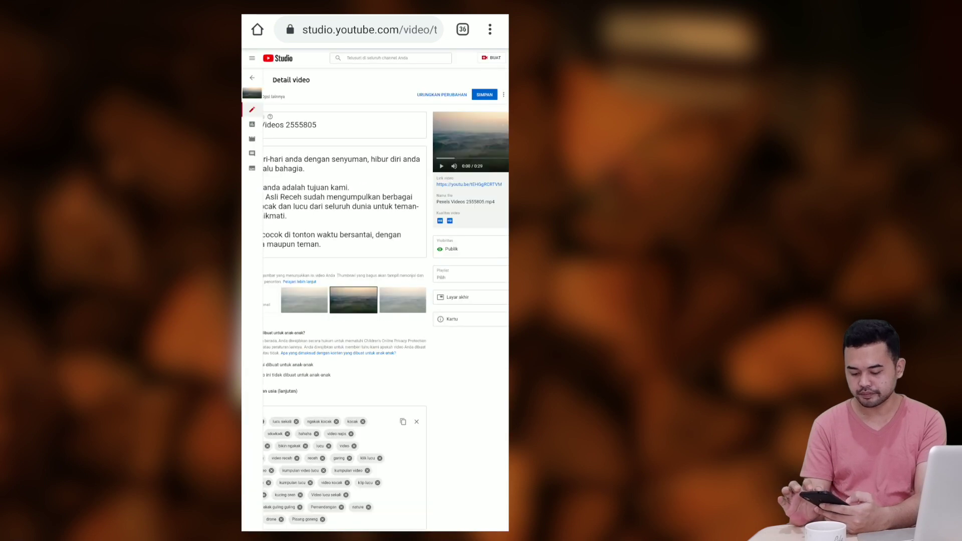
scroll(375, 301, "down", 10)
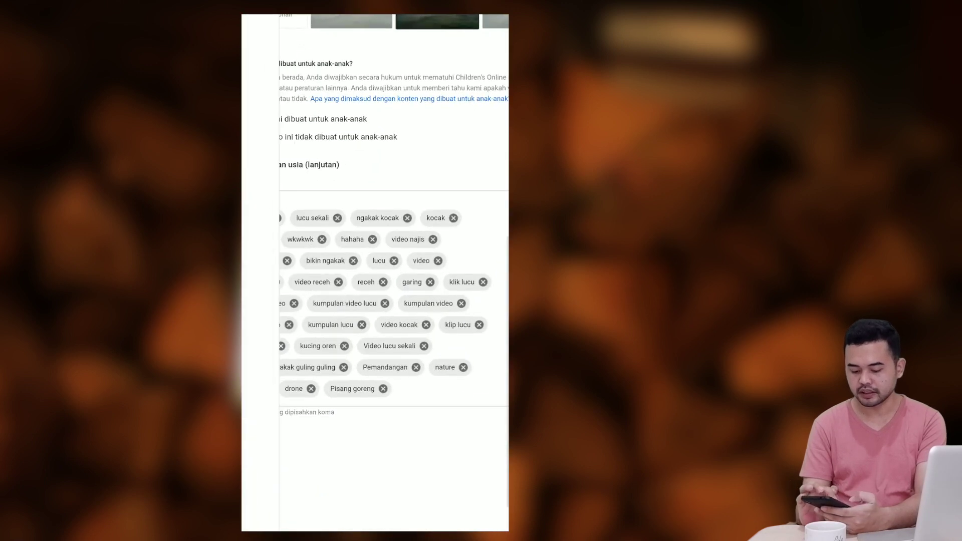
scroll(375, 301, "left", 3)
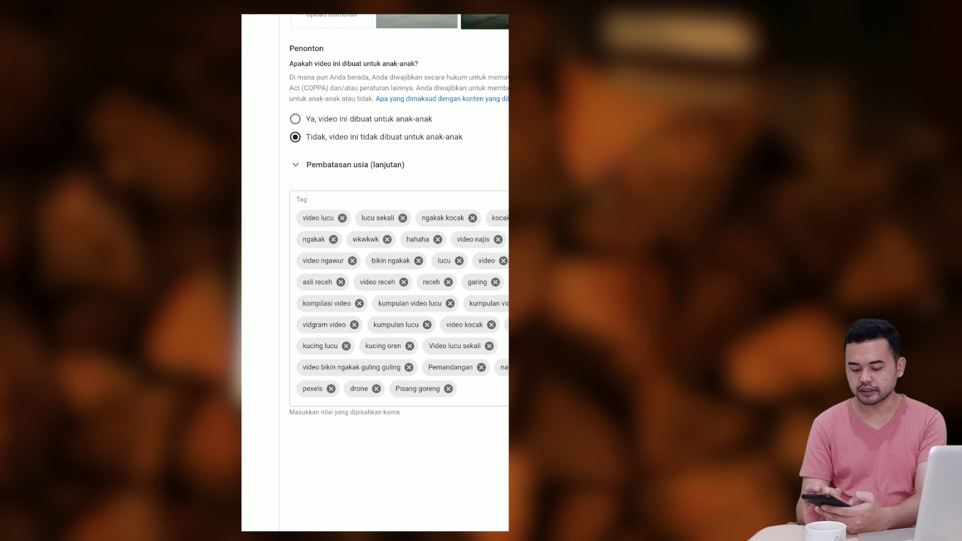